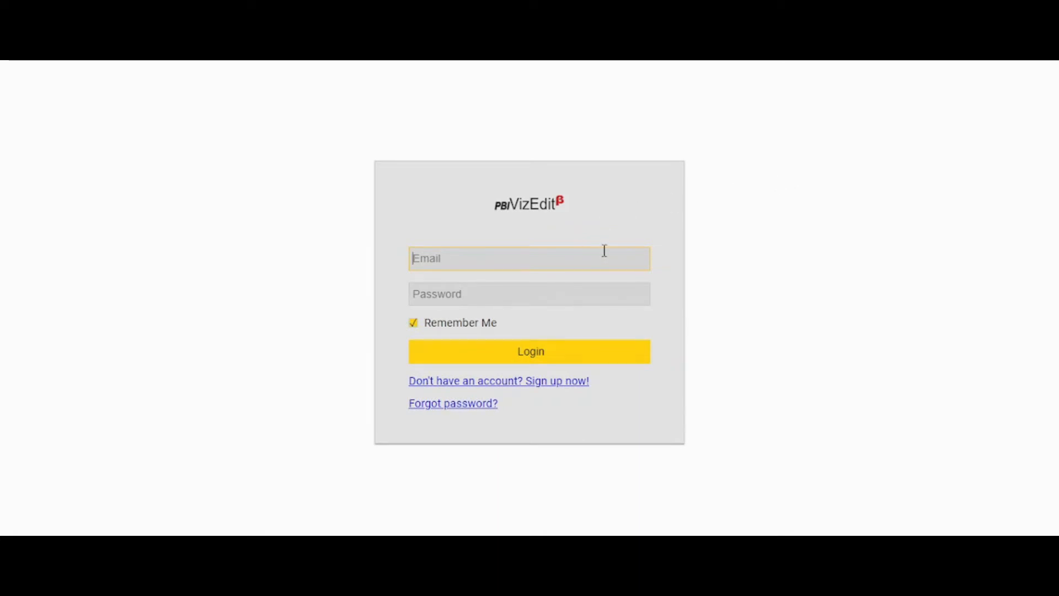
- Log in with the account e-mail and password
text(test@gmail.com)
key(Tab)
text(•••••••)
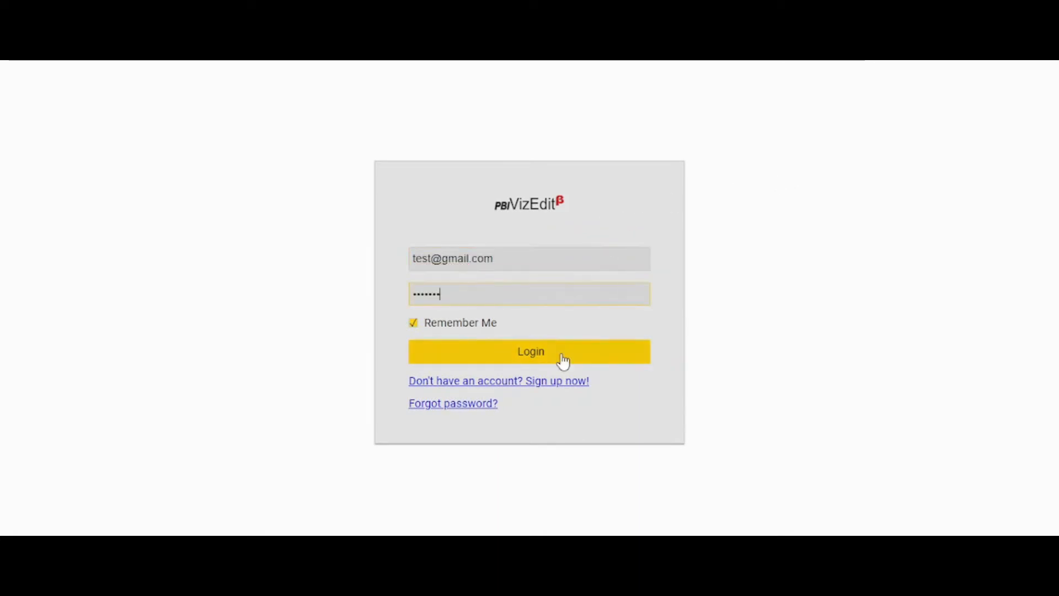
click(562, 357)
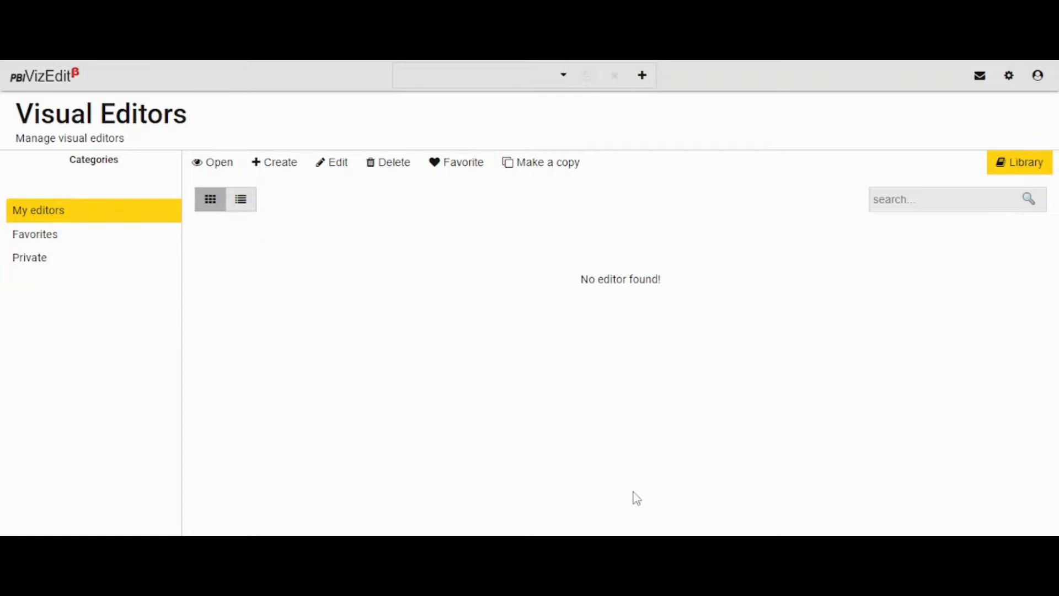
- Import the Likert Scale editor from the library of visual editors
click(1000, 170)
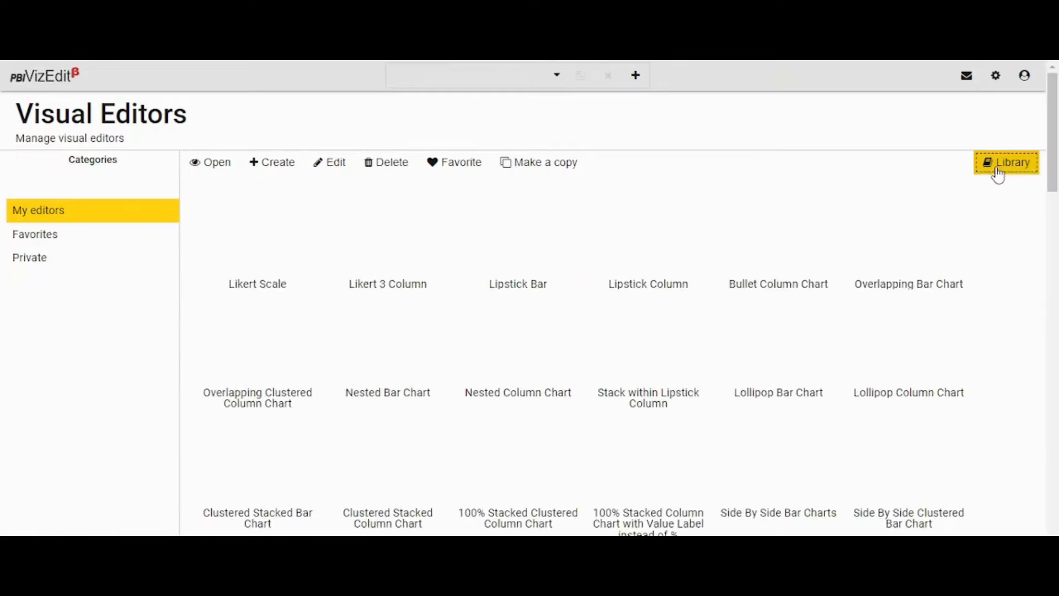
click(243, 241)
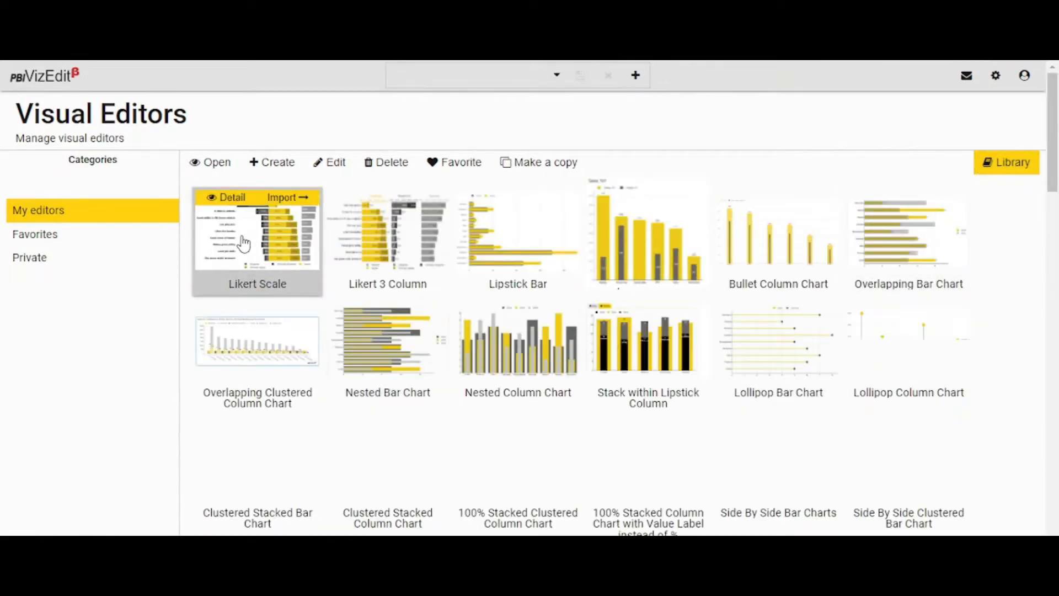
click(783, 492)
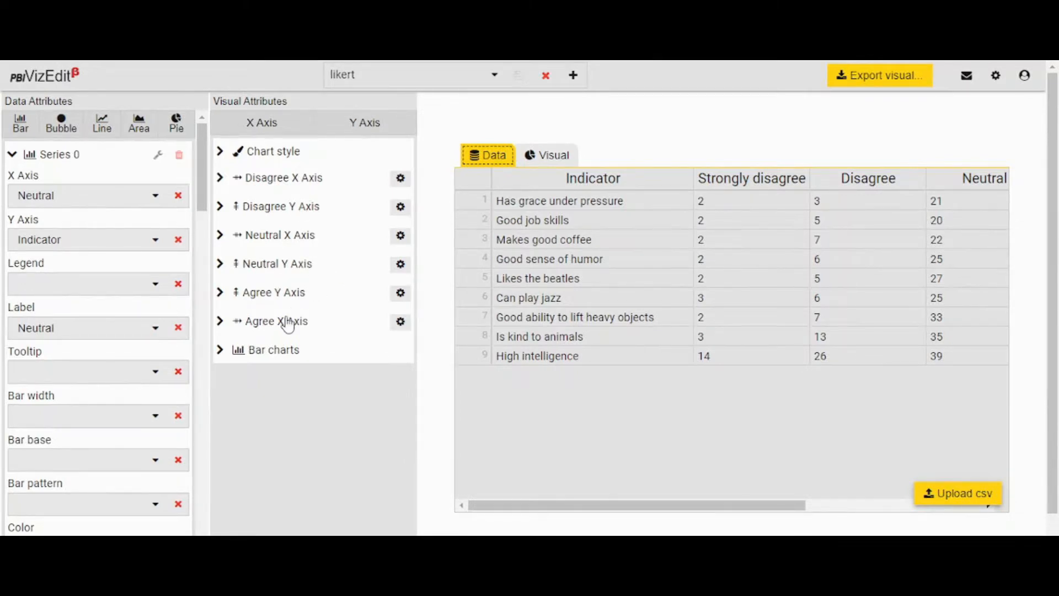
- Examine the bar chart attributes of the Likert editor and preview the rendered visual
click(221, 354)
click(221, 330)
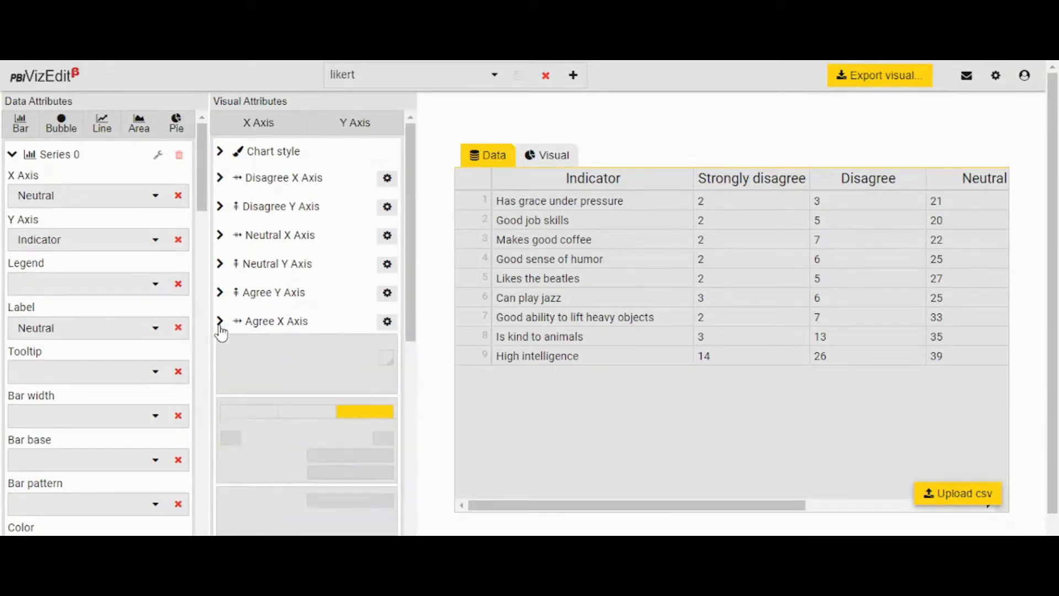
click(220, 322)
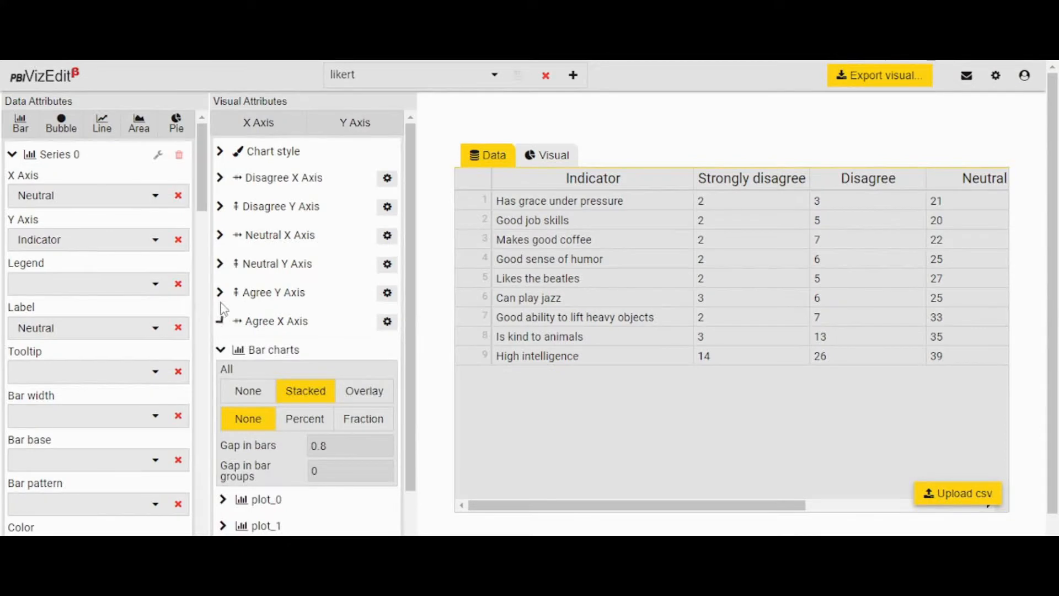
click(227, 354)
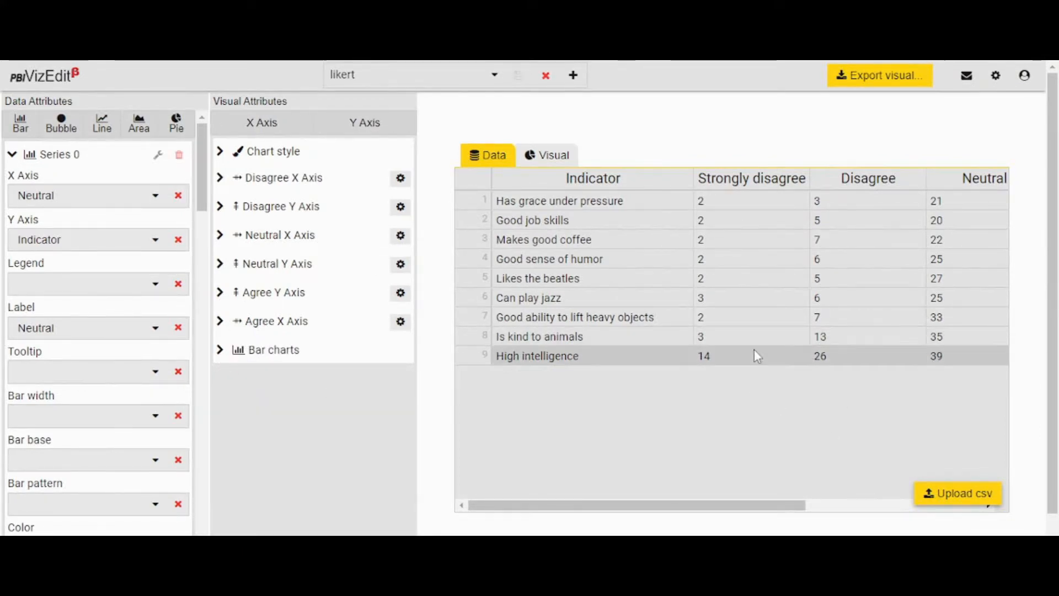
click(548, 157)
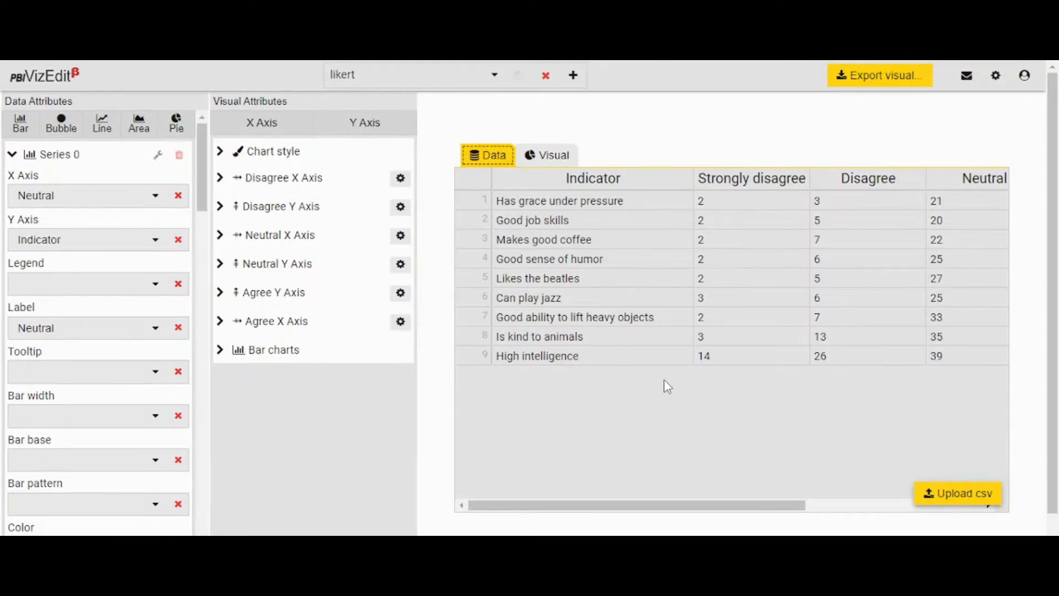
click(542, 153)
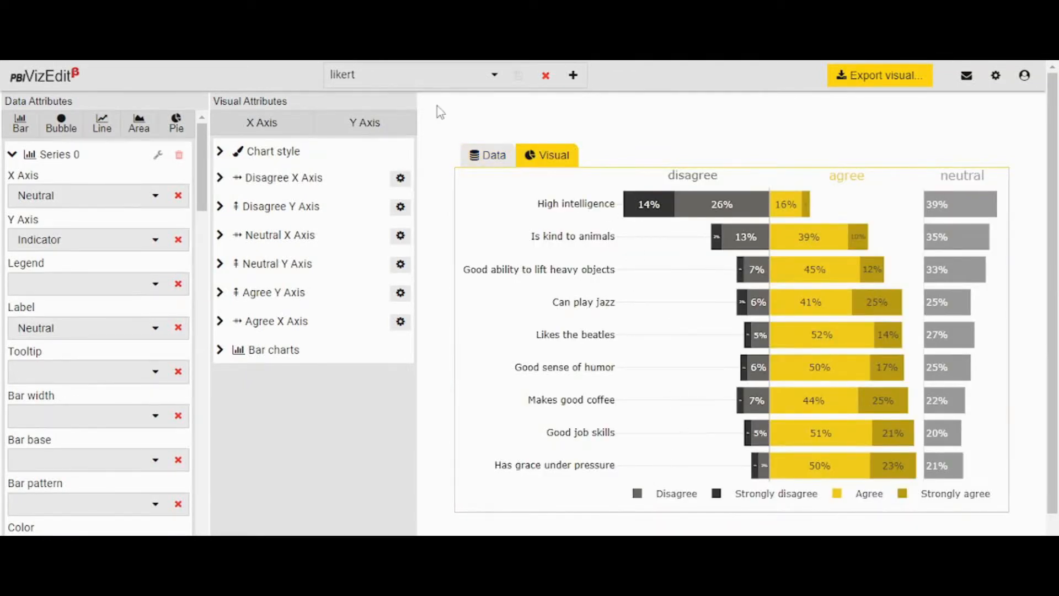
- Check the list of available editors and the theme and documentation options in the settings
click(427, 72)
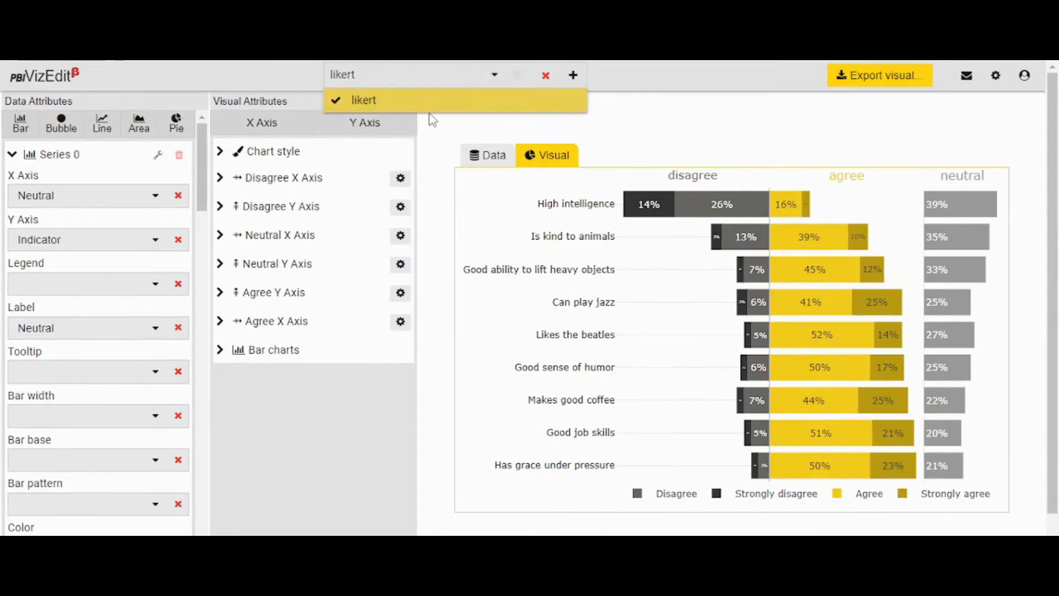
click(697, 131)
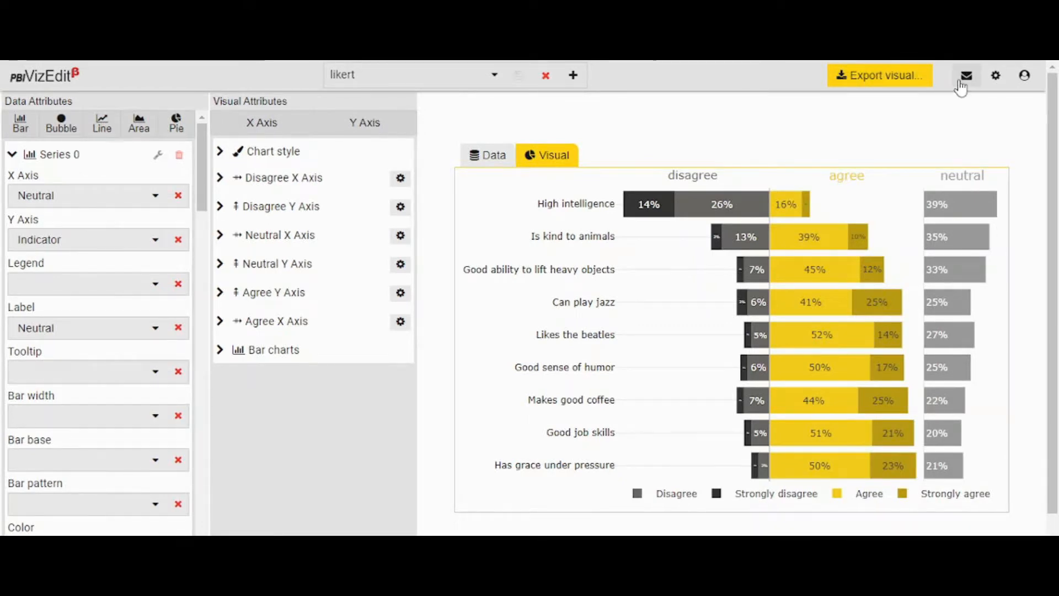
click(1002, 79)
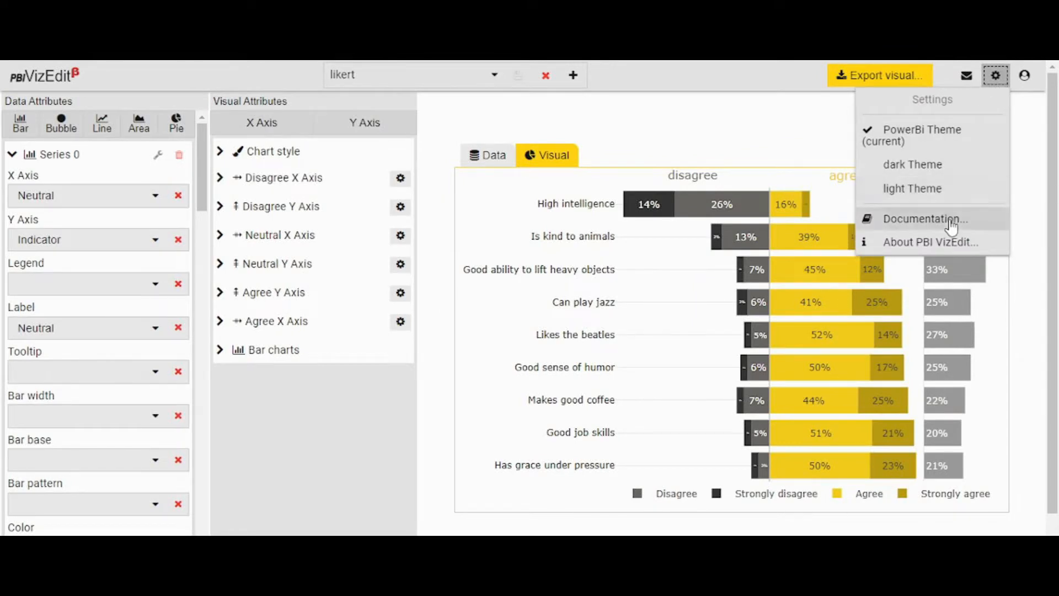
click(754, 124)
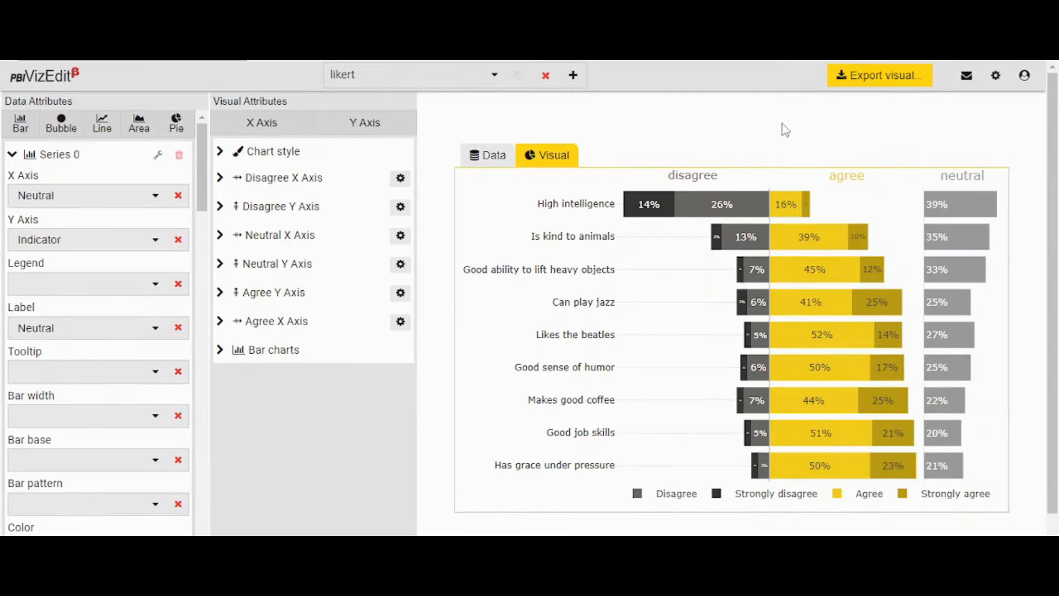
- Open the export setup for the Likert visual and review the attributes of its fields from Neutral % to Strongly agree %
click(864, 78)
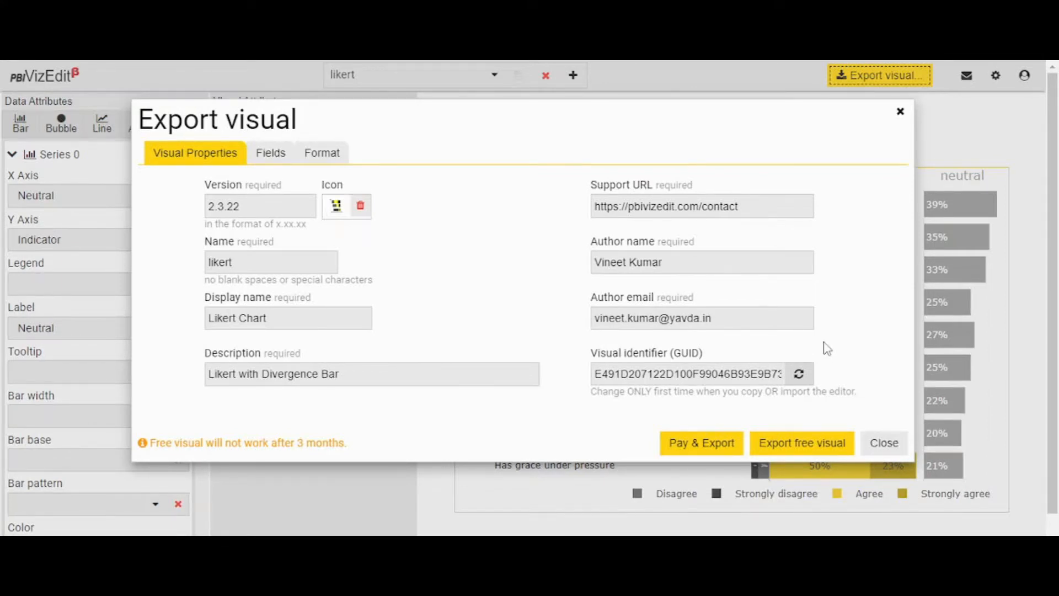
click(270, 153)
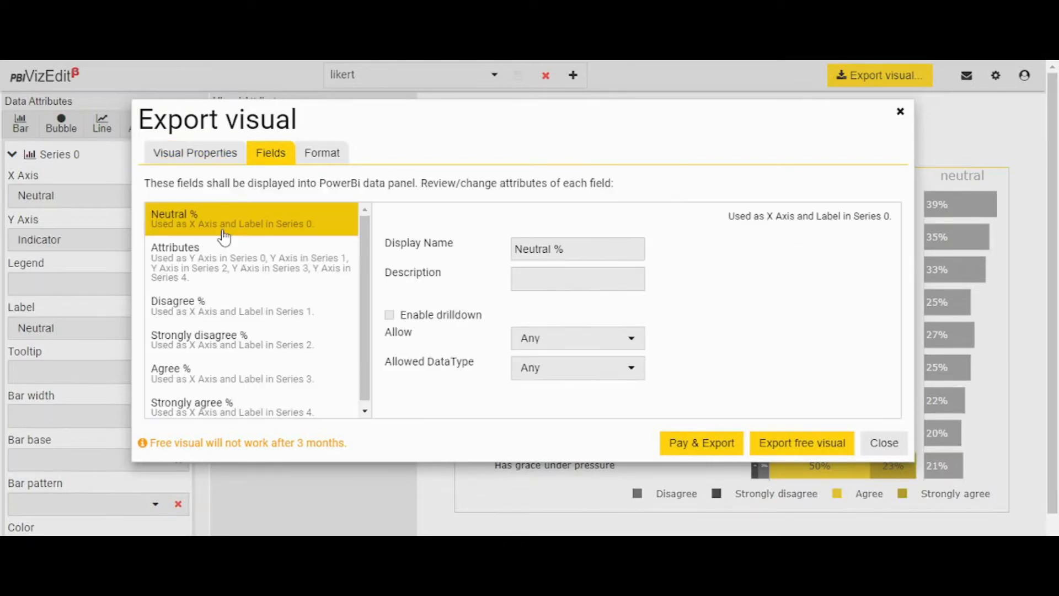
click(255, 275)
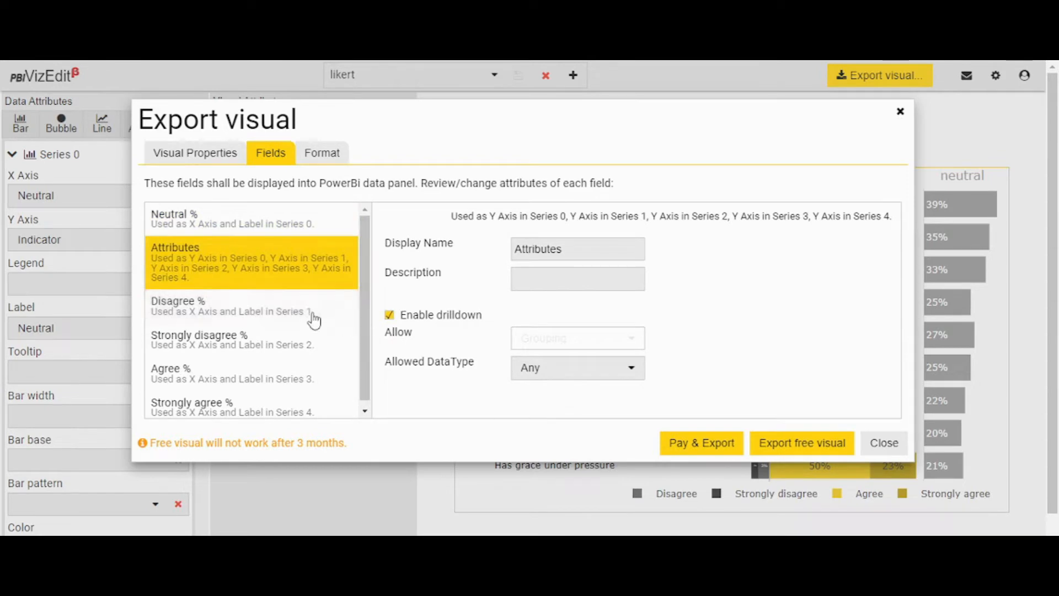
click(292, 319)
click(267, 342)
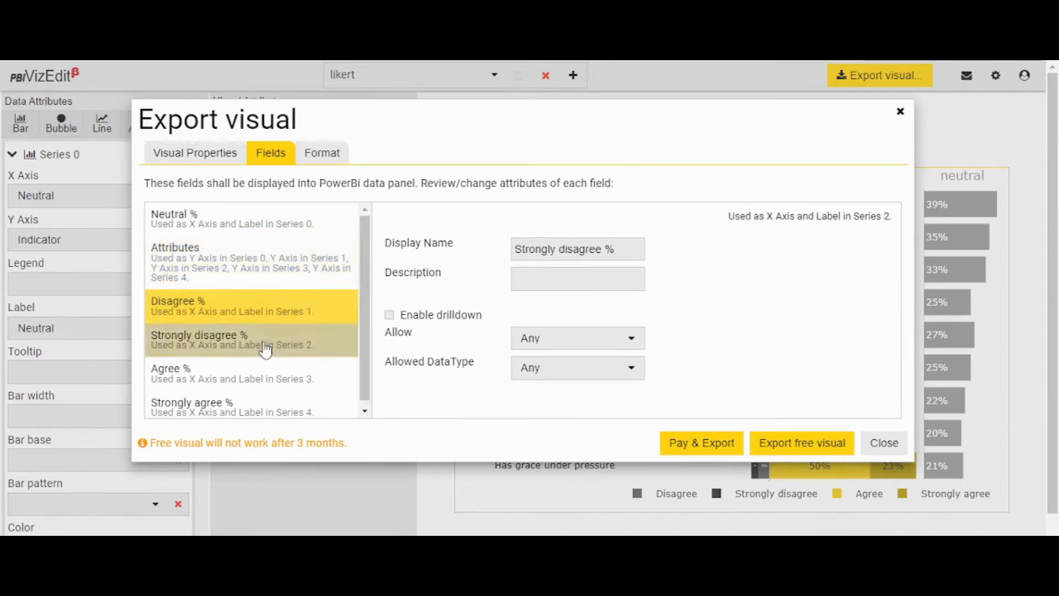
click(249, 379)
click(261, 411)
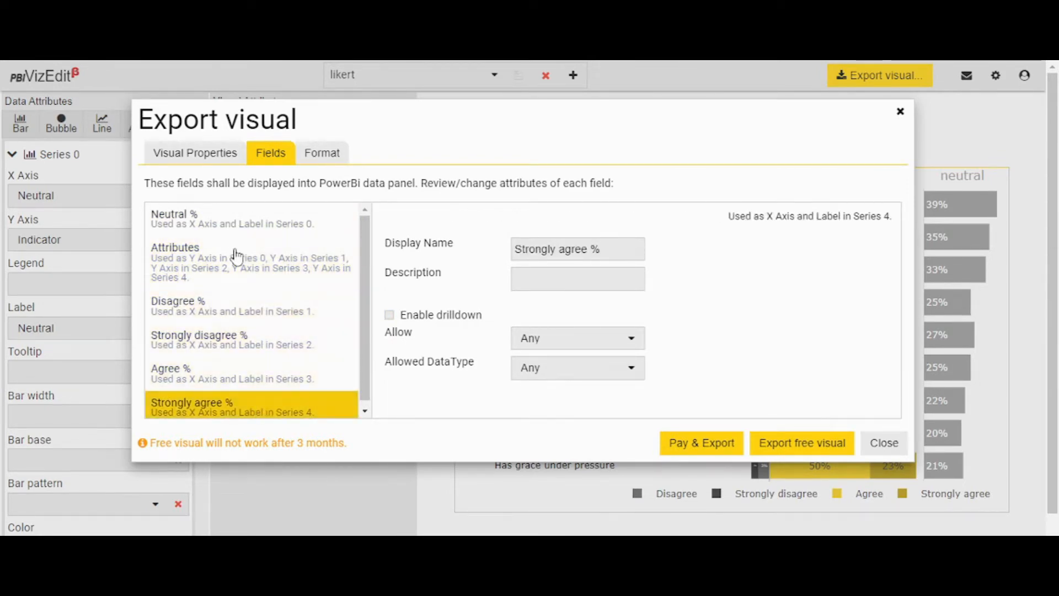
- Make the chart's Font Size, Font Family and Font Color properties available in the Power BI formatting panel
click(323, 153)
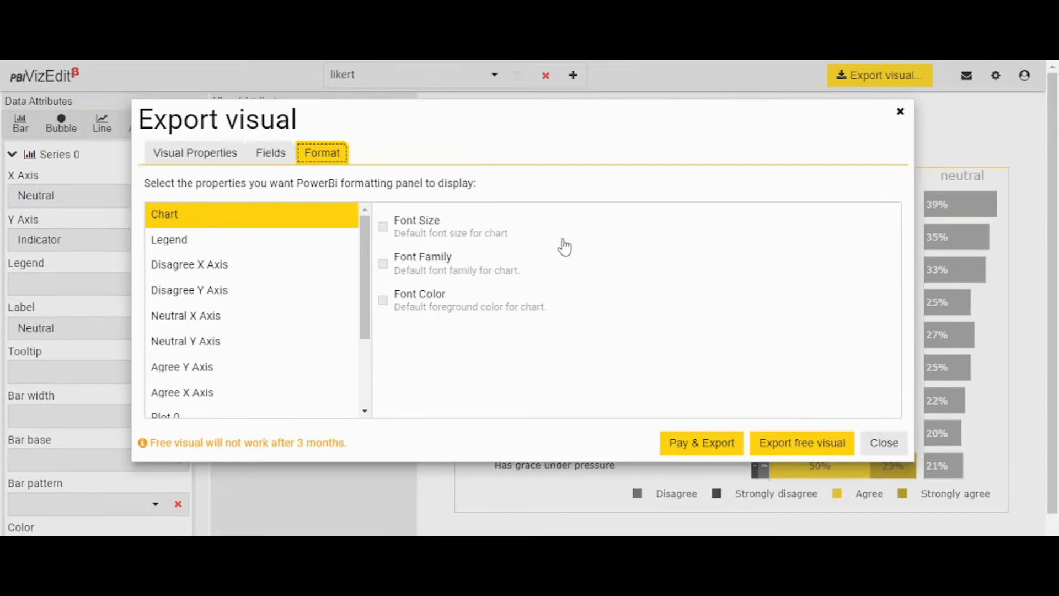
click(384, 231)
click(385, 265)
click(388, 304)
- Make the legend's Show Legend, Title, Font family and Text Size properties available in the Power BI formatting panel
click(263, 249)
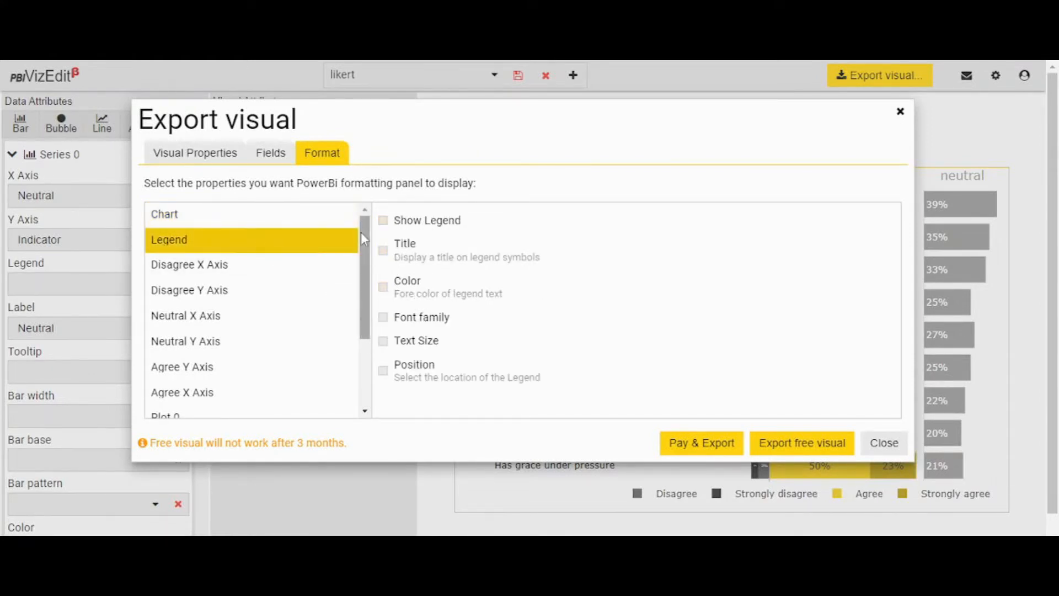
click(382, 220)
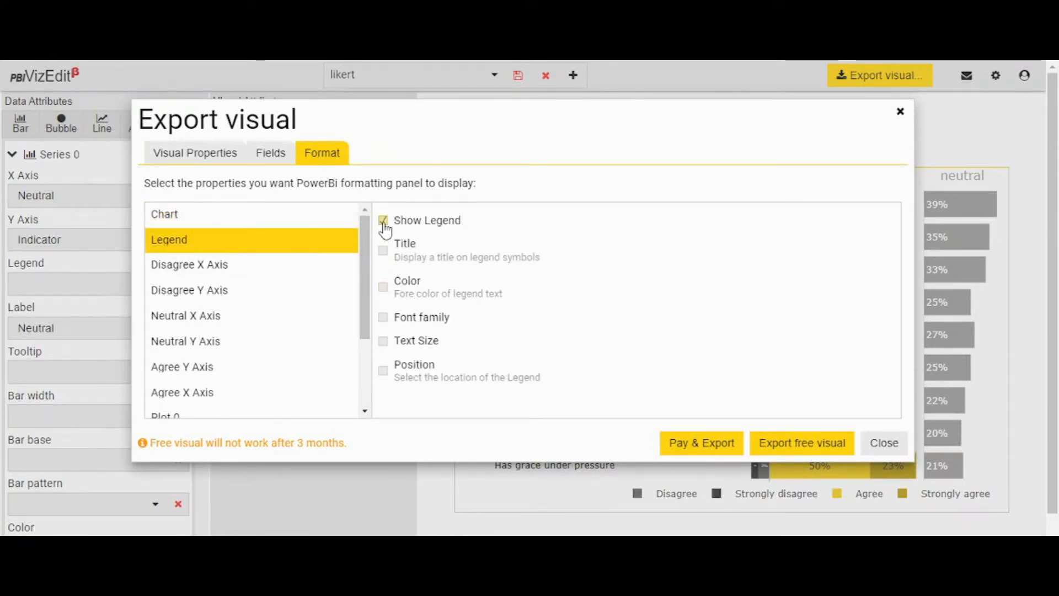
click(384, 320)
click(385, 343)
- Review the Disagree X Axis format properties and select which Neutral Y Axis properties the formatting panel shows
click(257, 269)
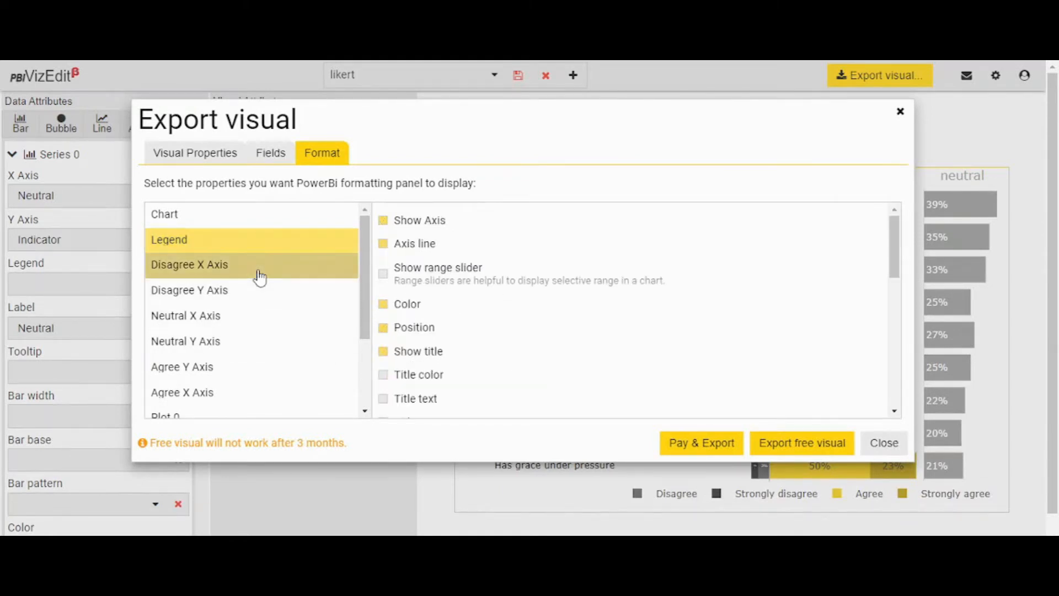
scroll(260, 378, down, 3)
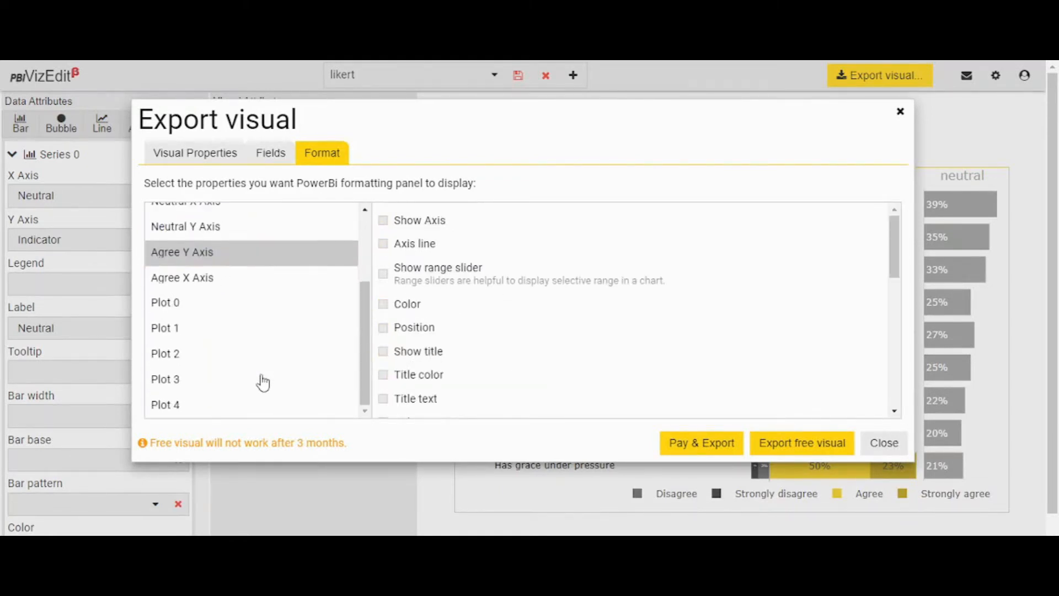
scroll(265, 375, up, 3)
click(273, 342)
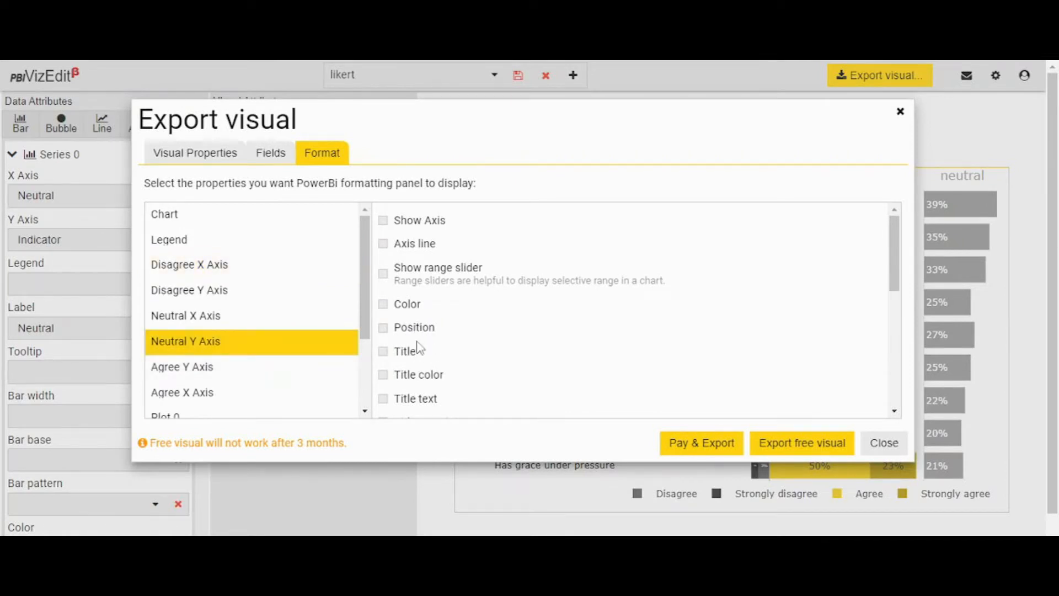
scroll(416, 347, down, 3)
click(383, 362)
click(384, 337)
scroll(459, 364, down, 3)
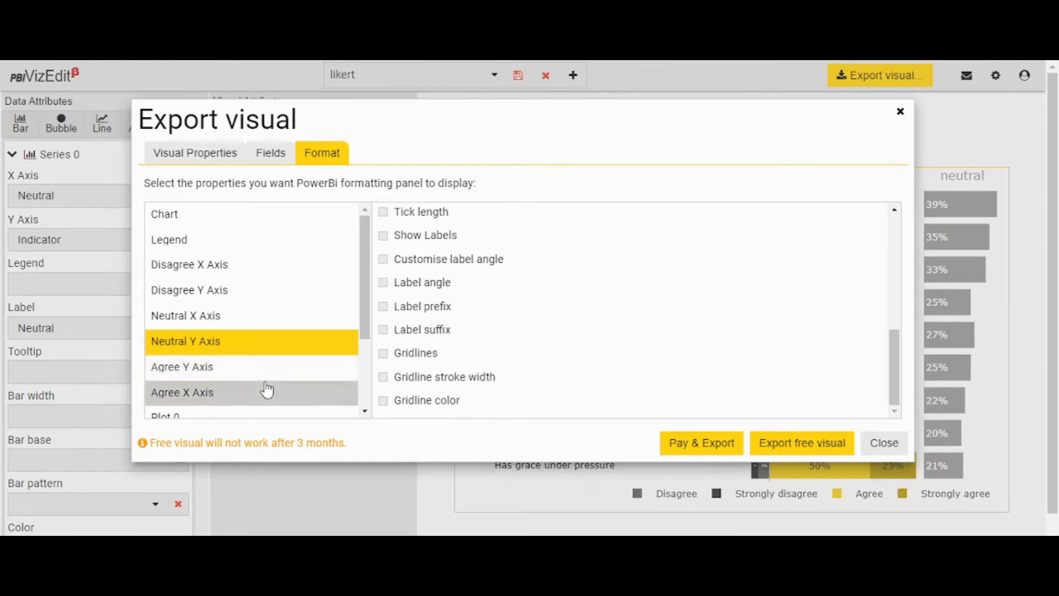
- Examine which format properties are enabled for the Neutral X Axis and the Disagree Y Axis
click(267, 315)
scroll(596, 316, down, 1)
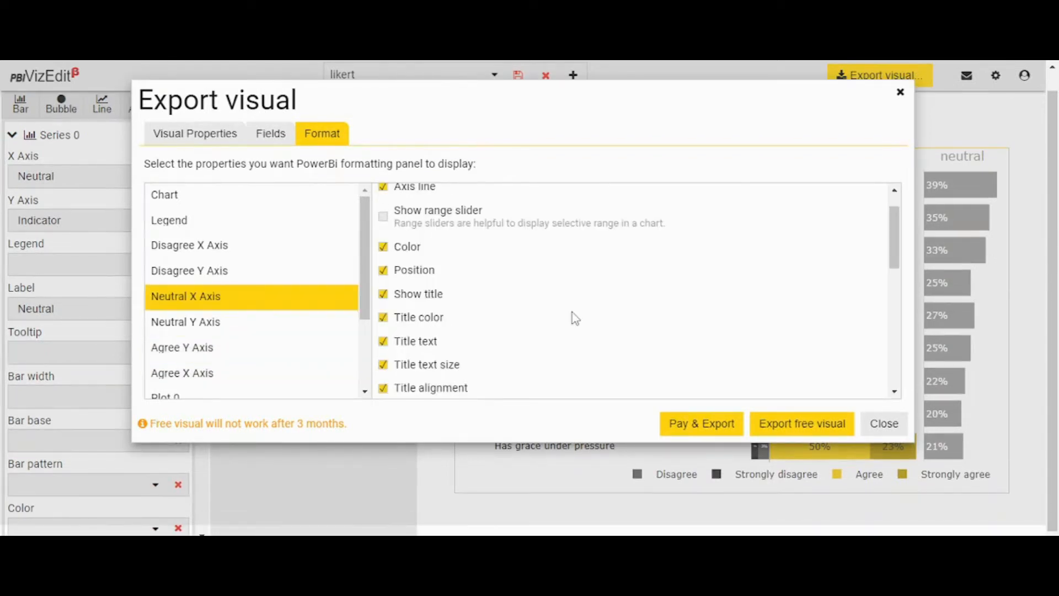
scroll(572, 313, down, 2)
scroll(572, 313, up, 2)
scroll(548, 329, up, 1)
scroll(548, 329, down, 2)
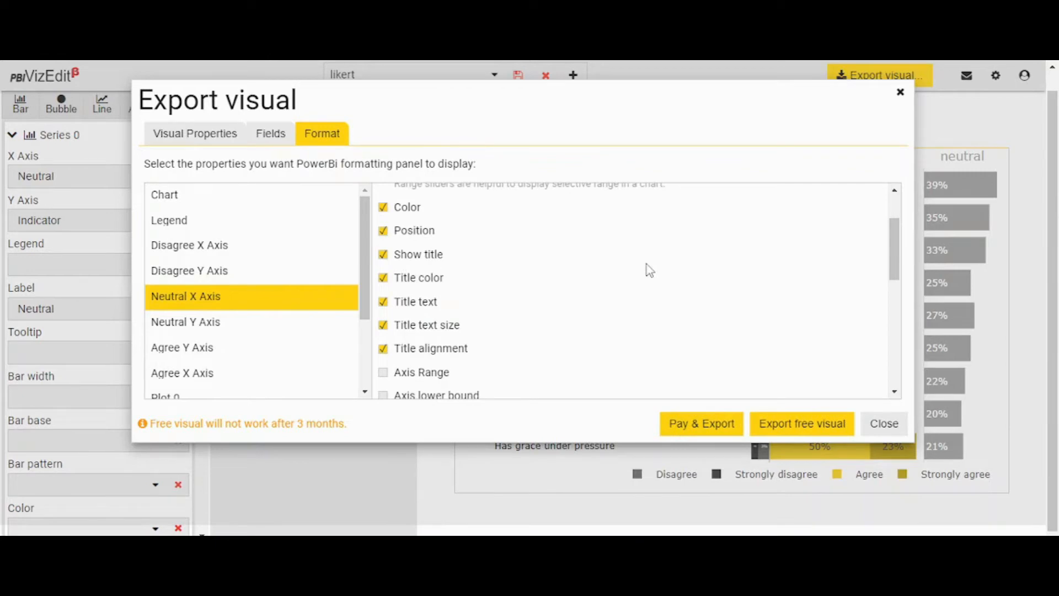
scroll(407, 396, down, 5)
scroll(407, 396, up, 3)
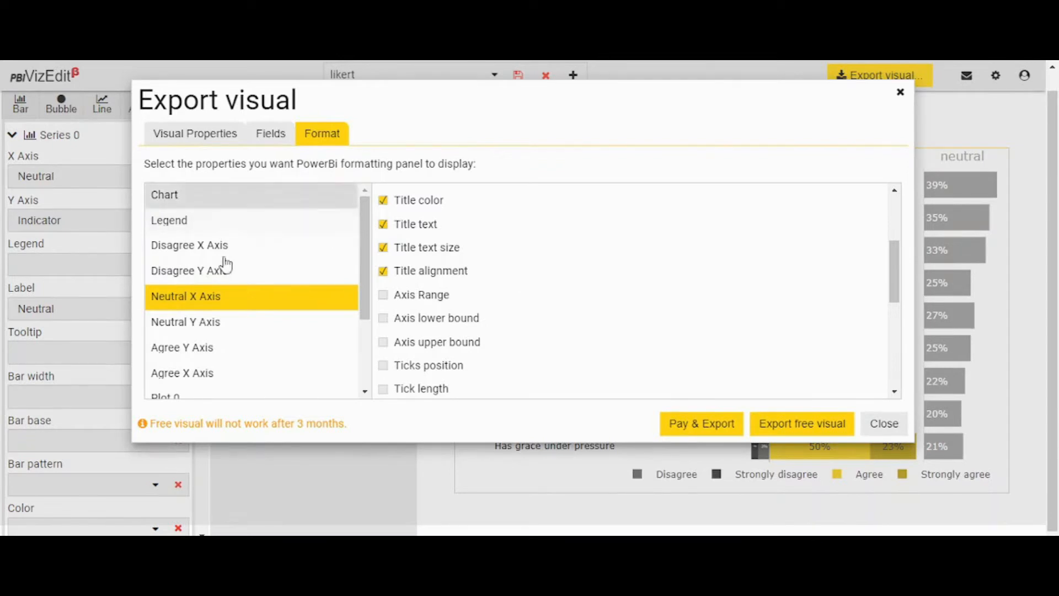
click(238, 270)
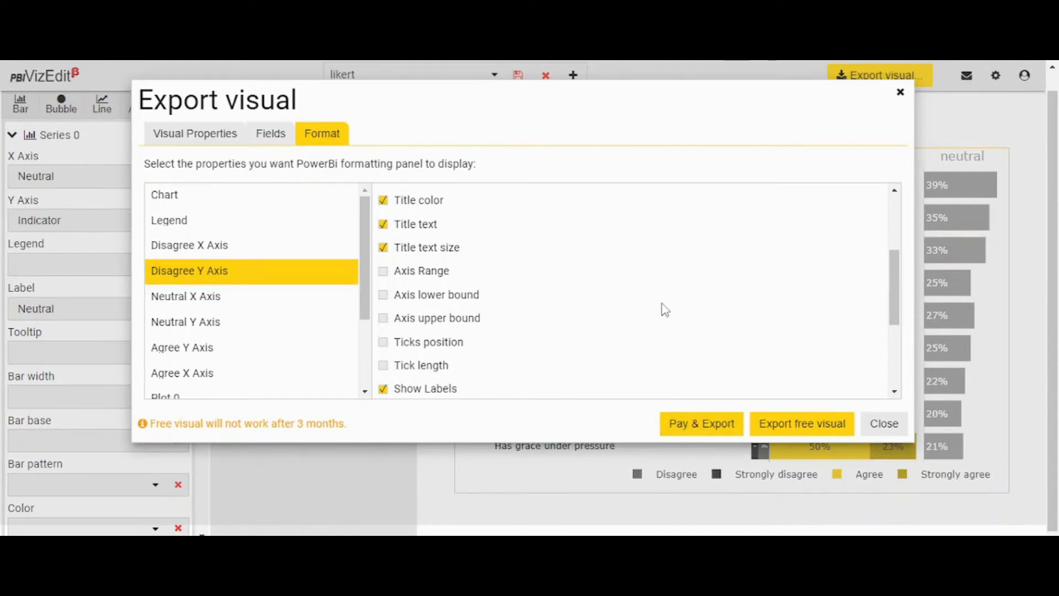
- Export the Likert chart as a free visual
click(800, 423)
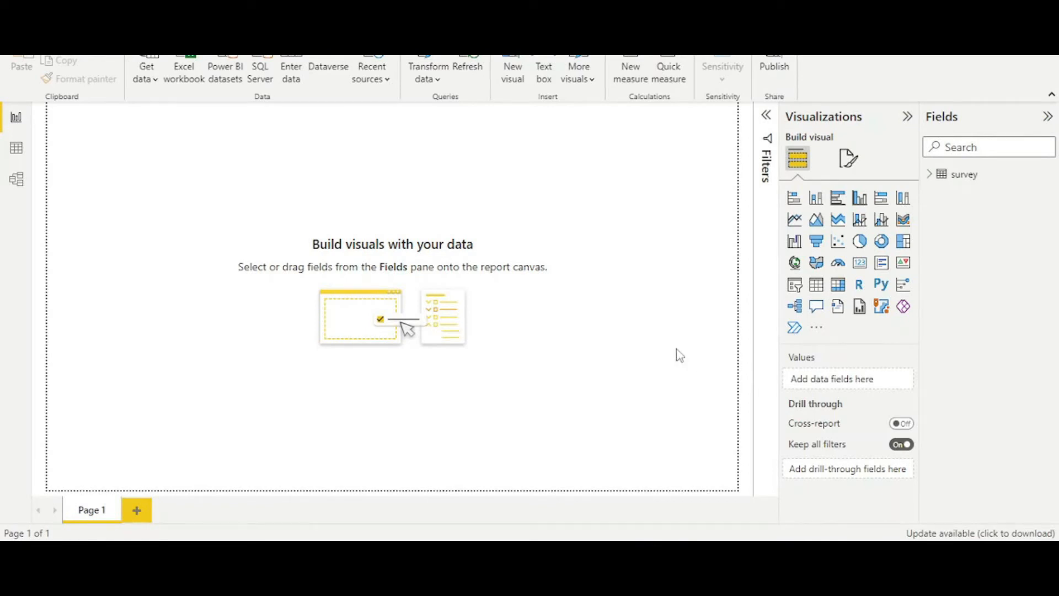
- Import the exported likert .pbiviz visual file from the Downloads folder into the Power BI Desktop report
click(818, 329)
click(820, 329)
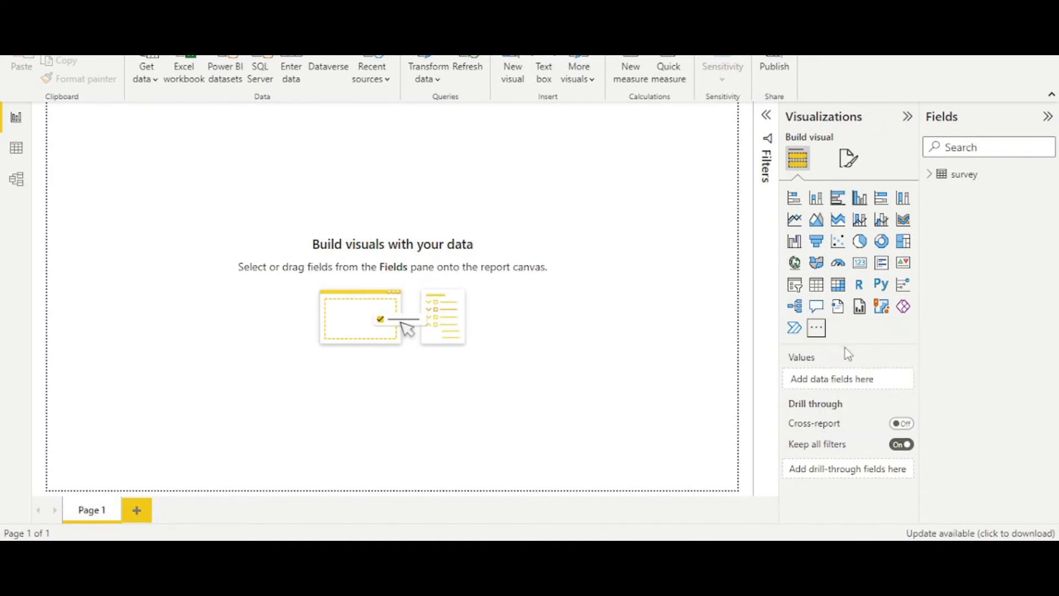
click(818, 331)
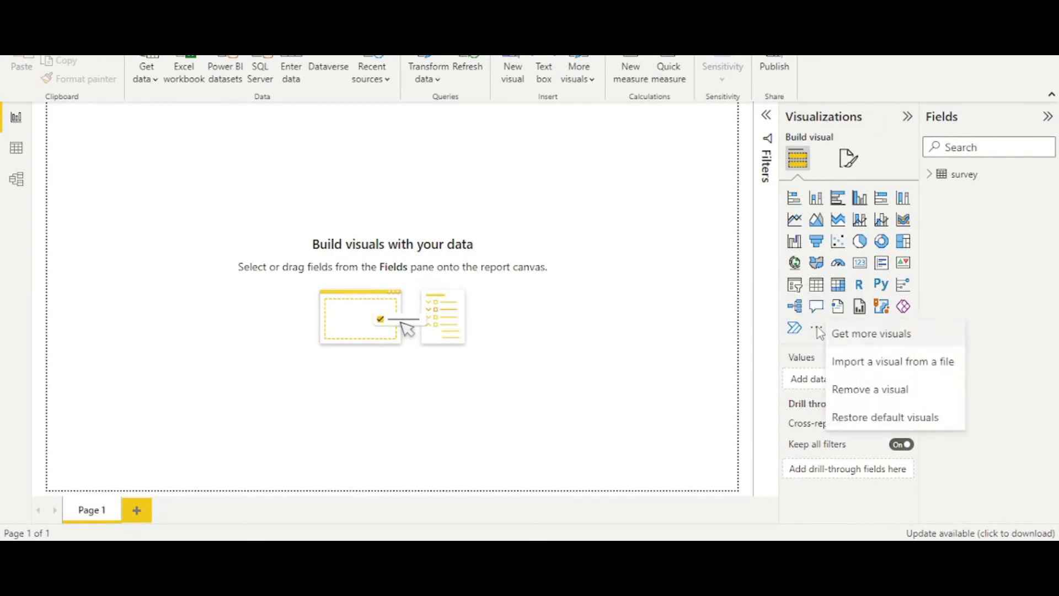
click(929, 364)
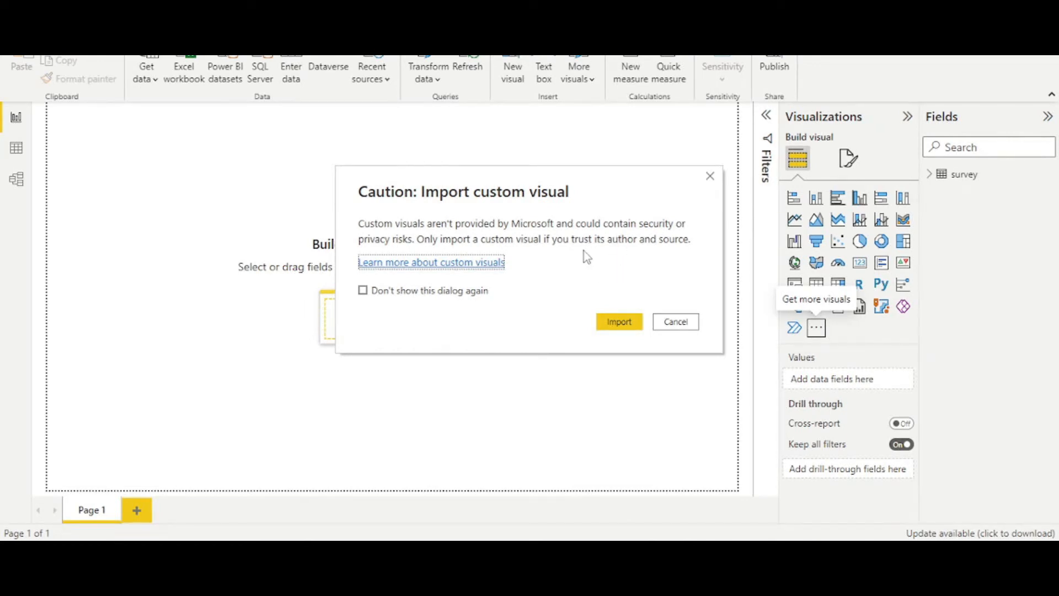
click(621, 322)
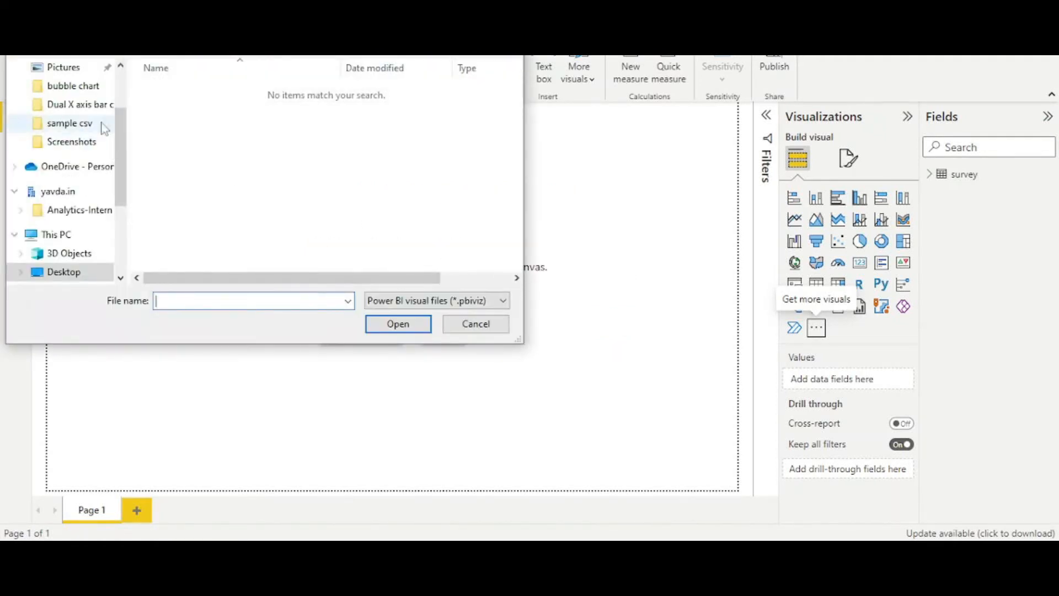
scroll(77, 237, down, 1)
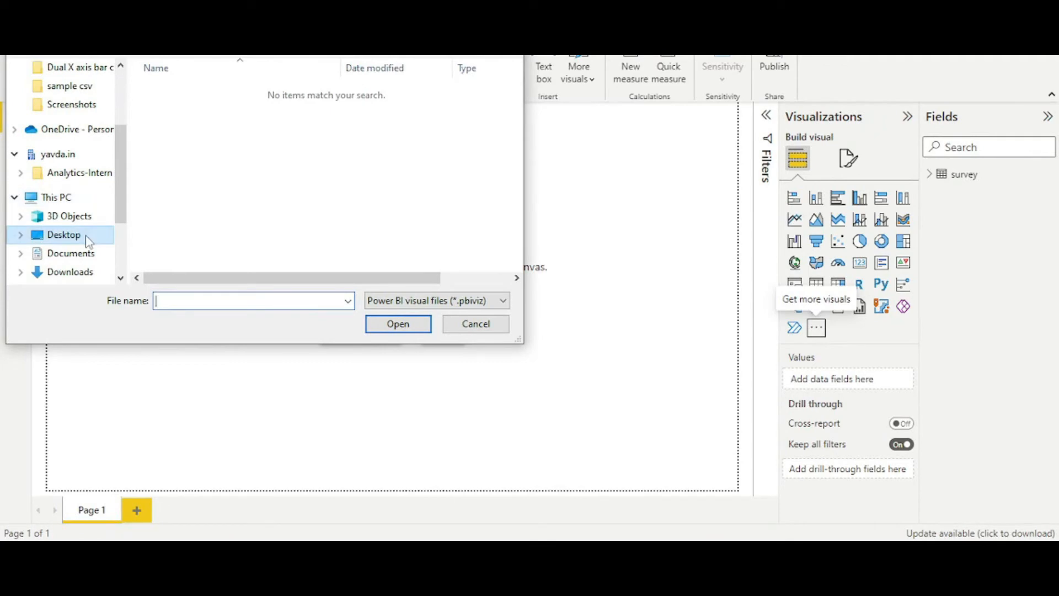
click(84, 275)
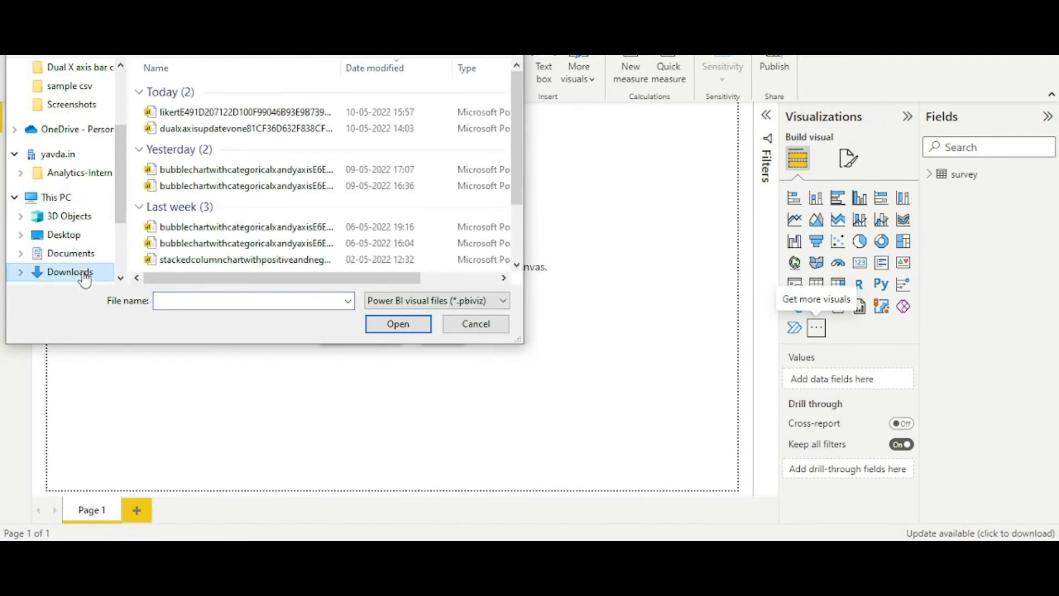
click(255, 114)
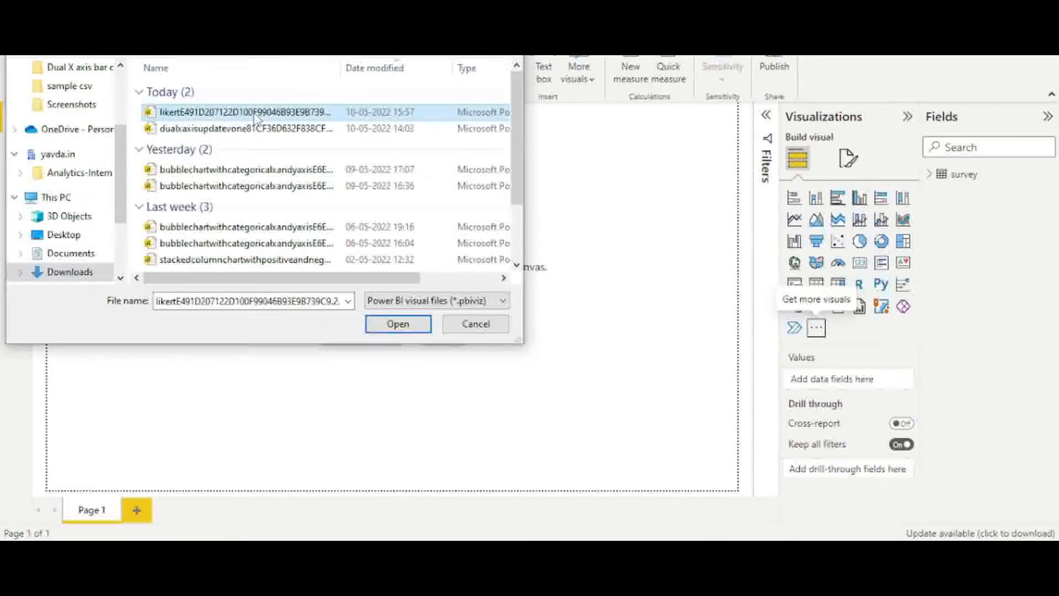
click(398, 324)
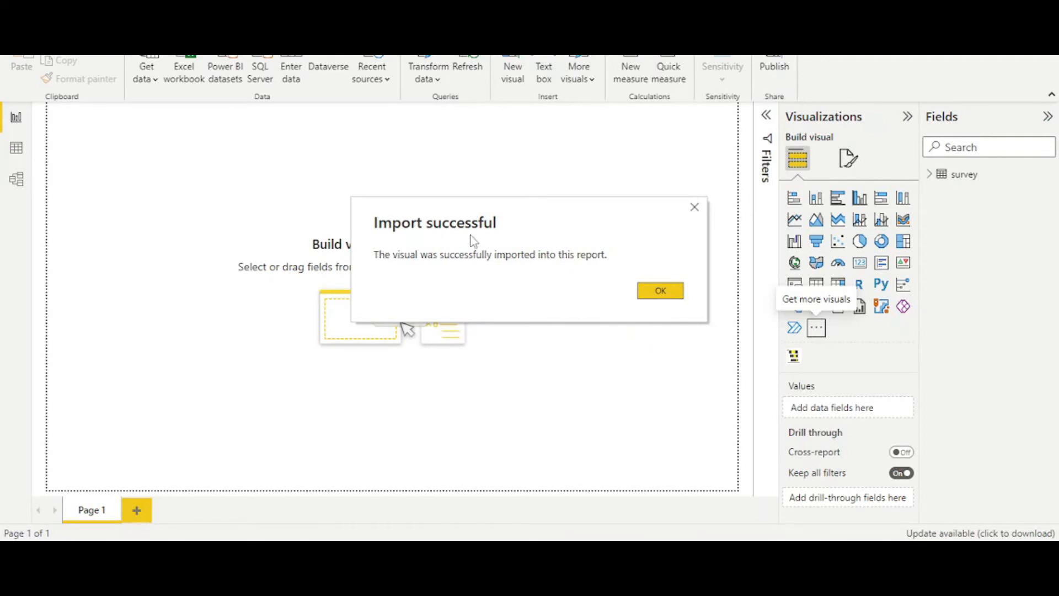
click(670, 297)
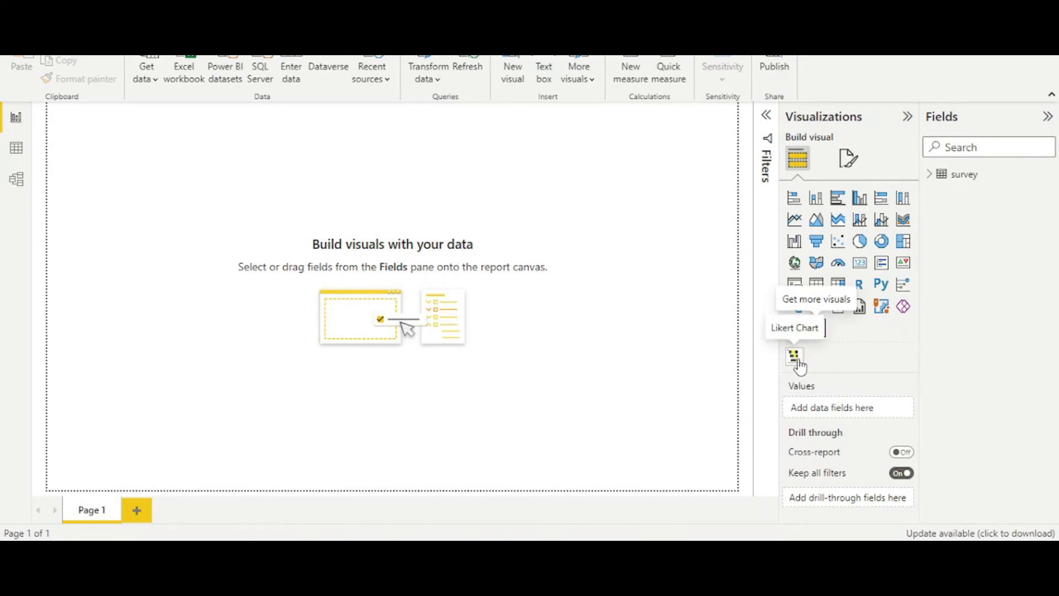
- Add the imported Likert Chart visual to the page, move it towards the middle of the canvas and enlarge it
click(800, 365)
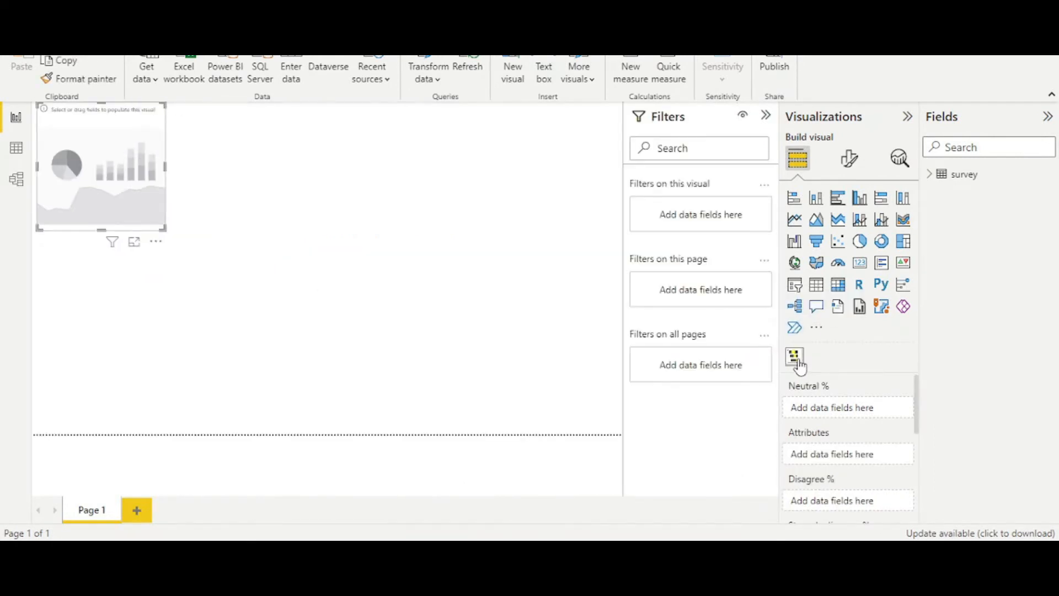
drag(75, 183, 248, 274)
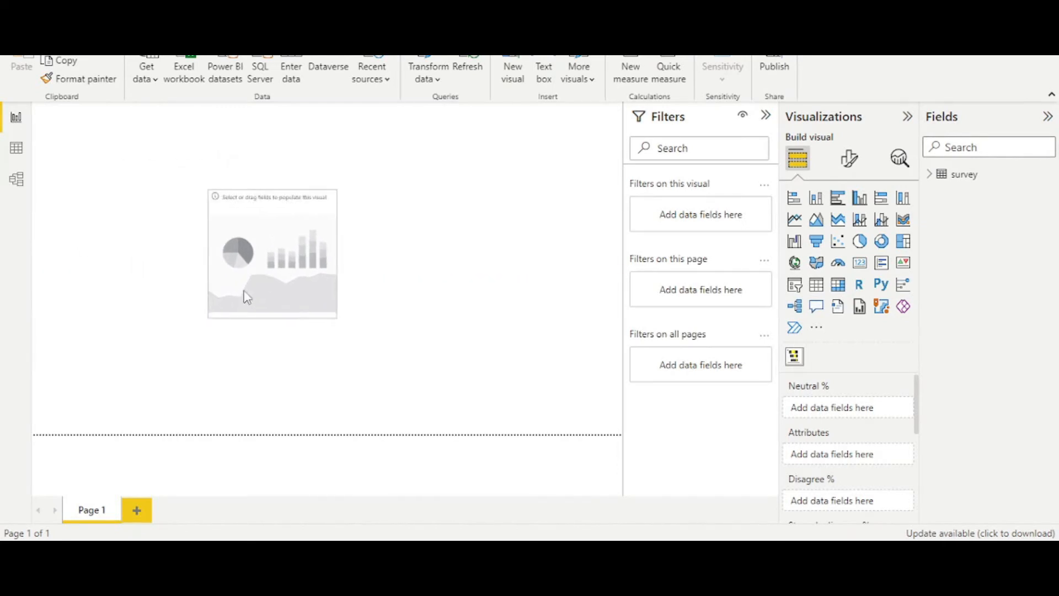
drag(334, 317, 513, 407)
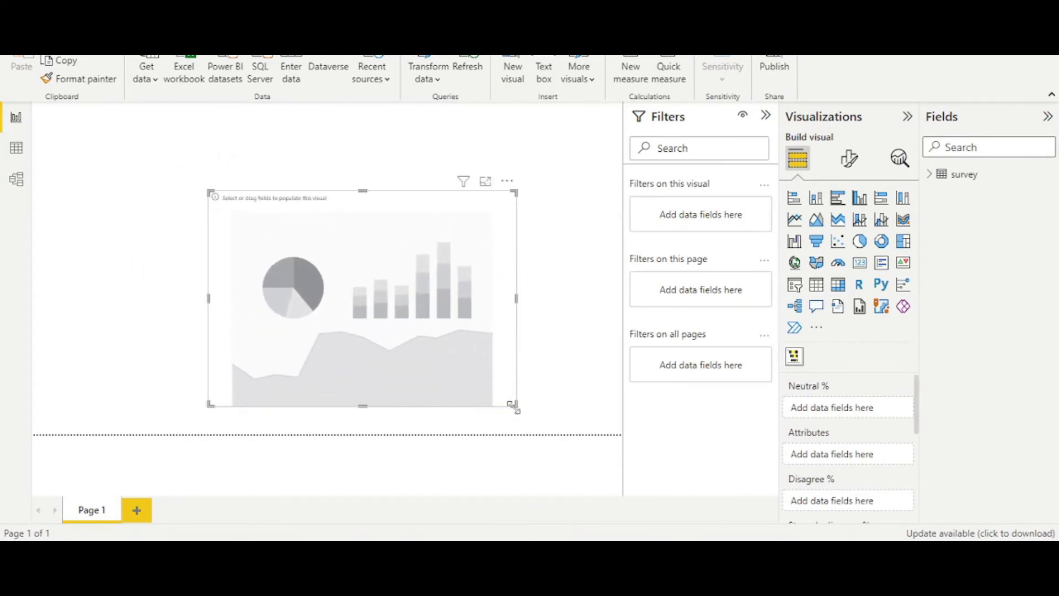
- Assign the survey table's Indicator field to Attributes and its Neutral field to Neutral %
click(931, 175)
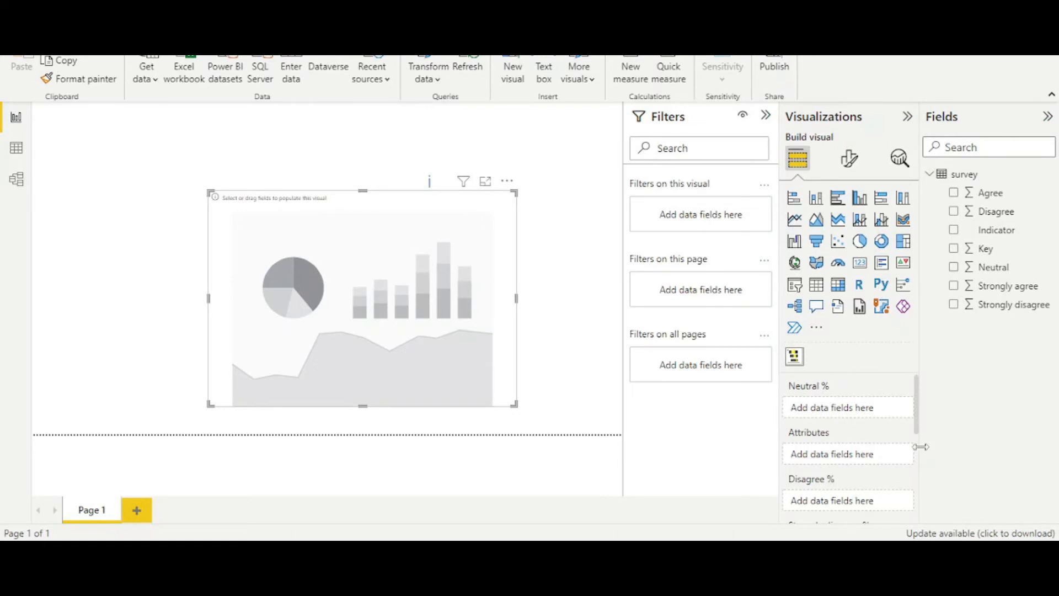
drag(1001, 239, 864, 456)
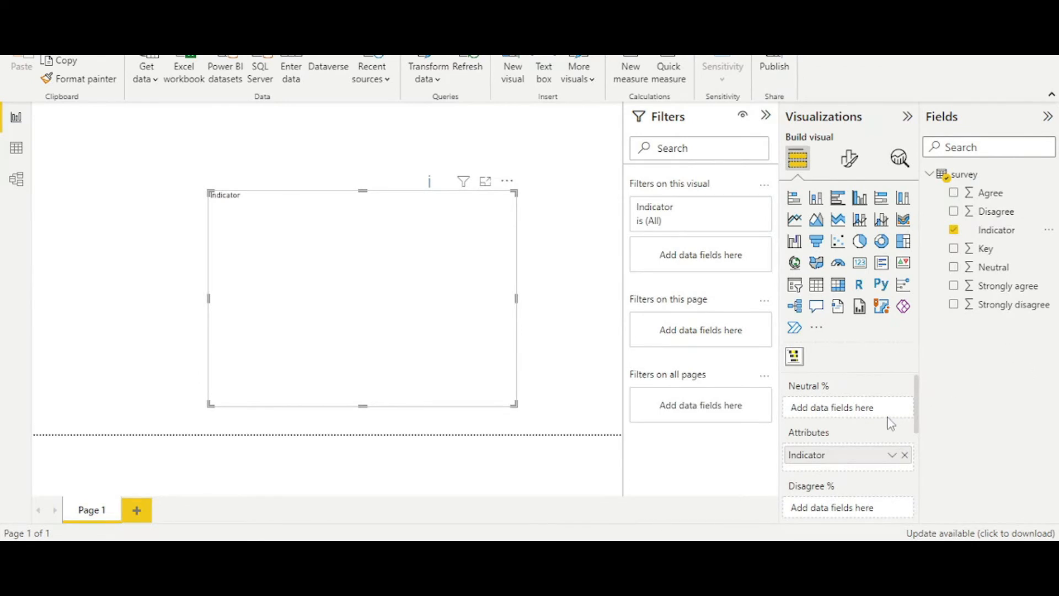
drag(1006, 276, 866, 419)
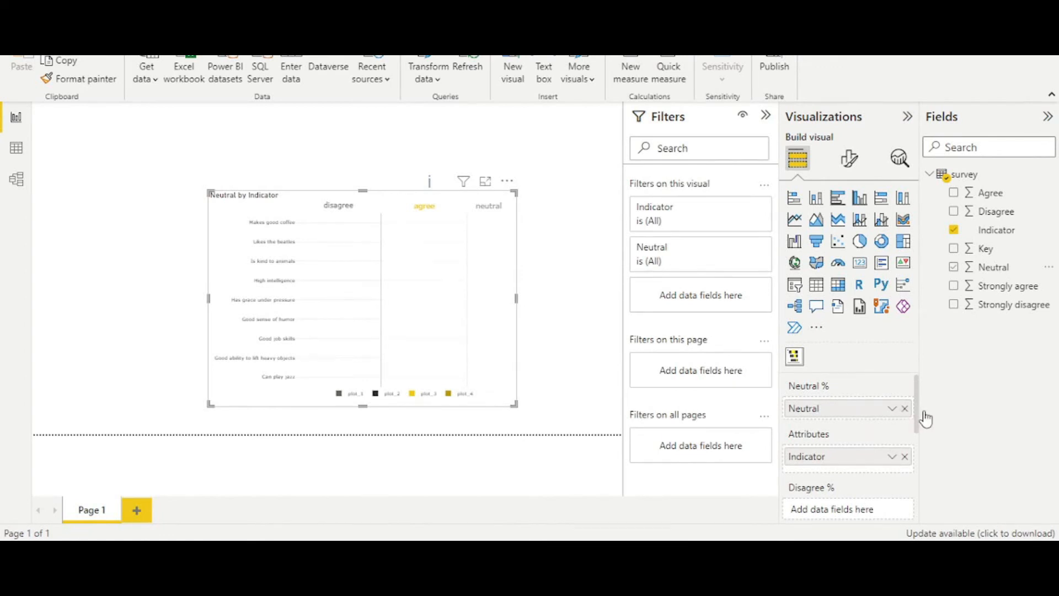
- Assign the Disagree, Strongly disagree, Agree and Strongly agree fields to their matching percentage roles in the Likert chart
drag(918, 392, 919, 416)
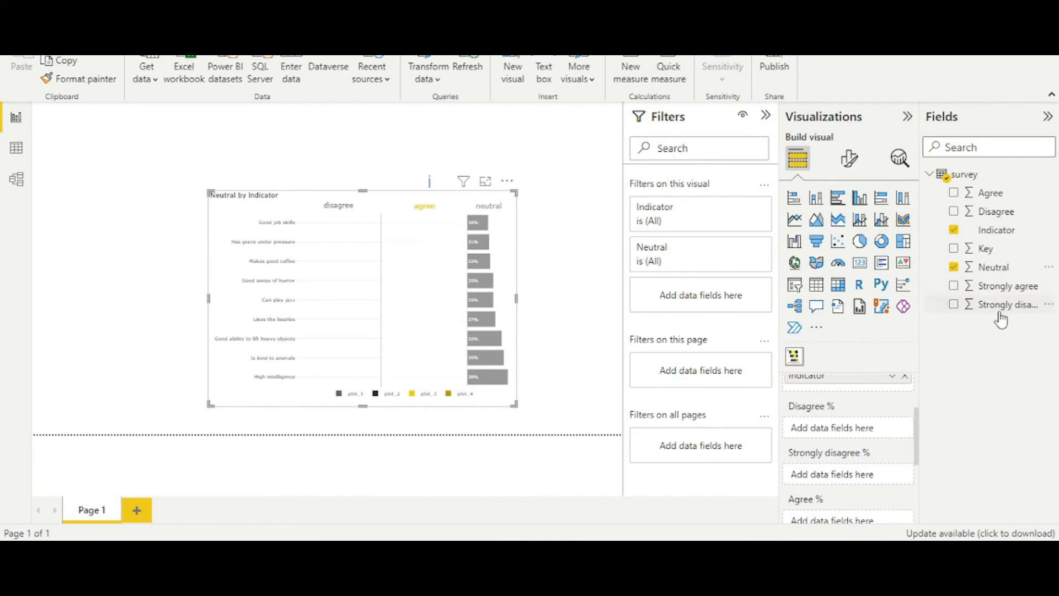
drag(1007, 213, 864, 426)
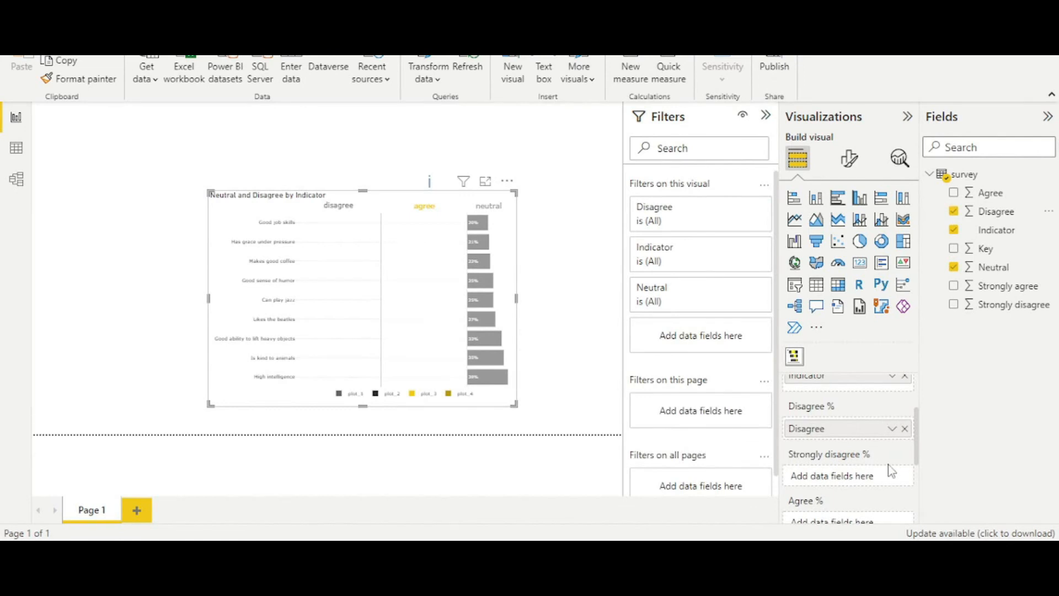
scroll(798, 517, down, 1)
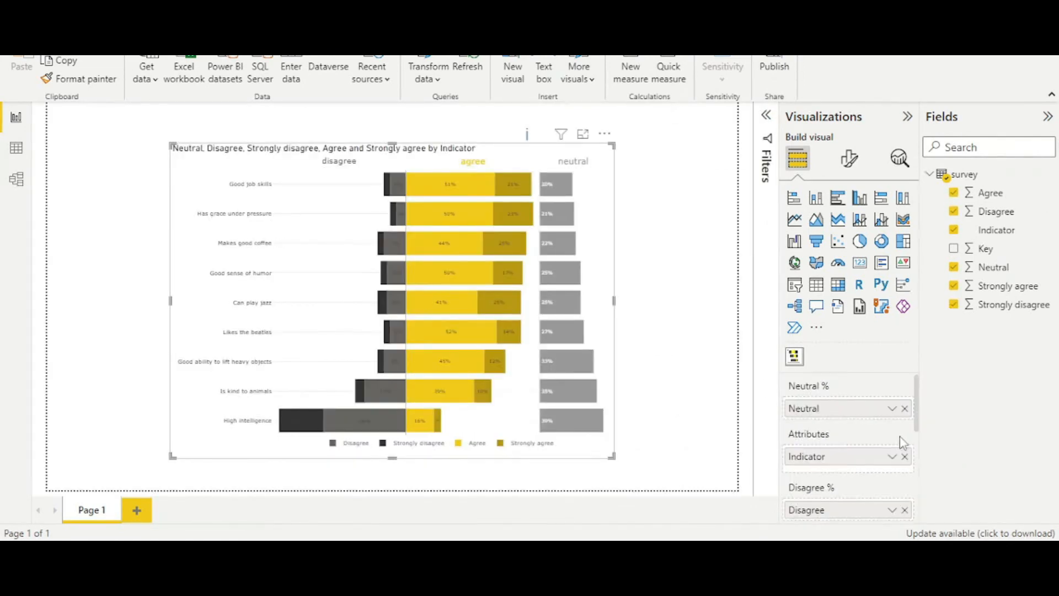
scroll(900, 436, down, 2)
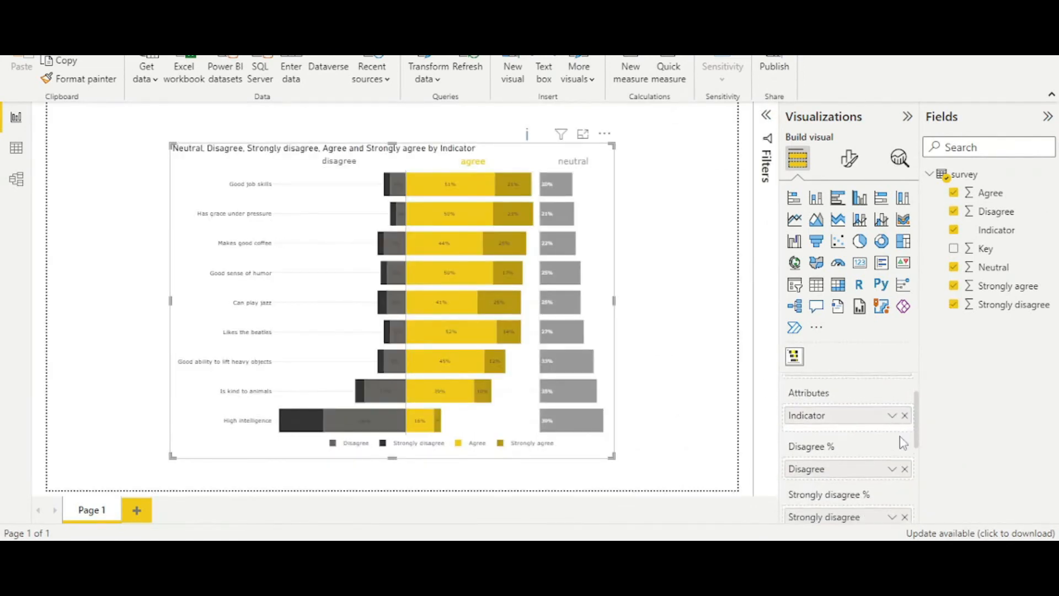
- Sort the Likert chart in ascending order and set its general chart font size to 11 pt
scroll(900, 436, up, 2)
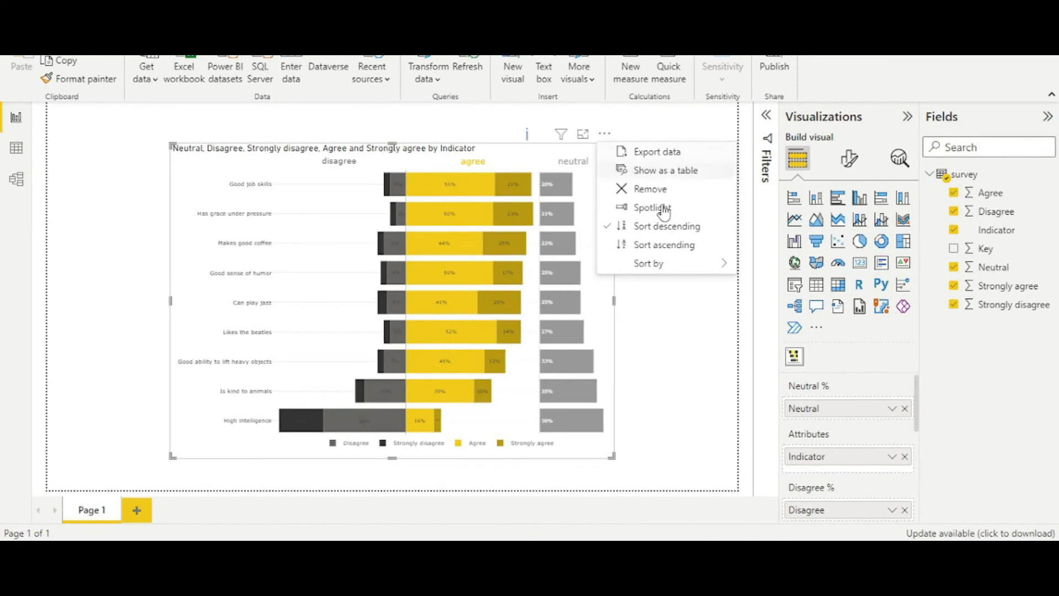
click(666, 247)
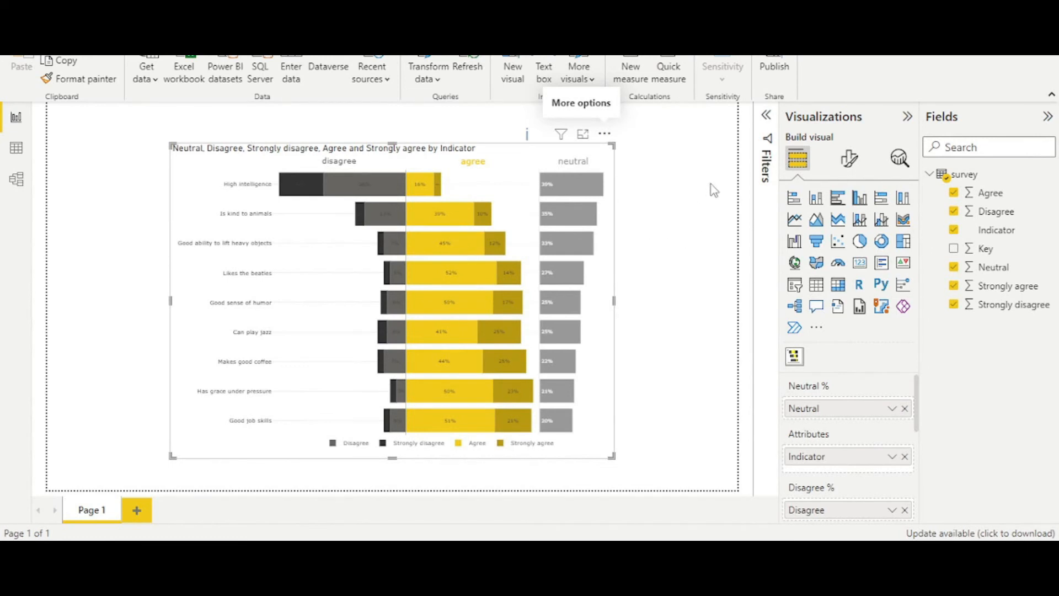
click(850, 158)
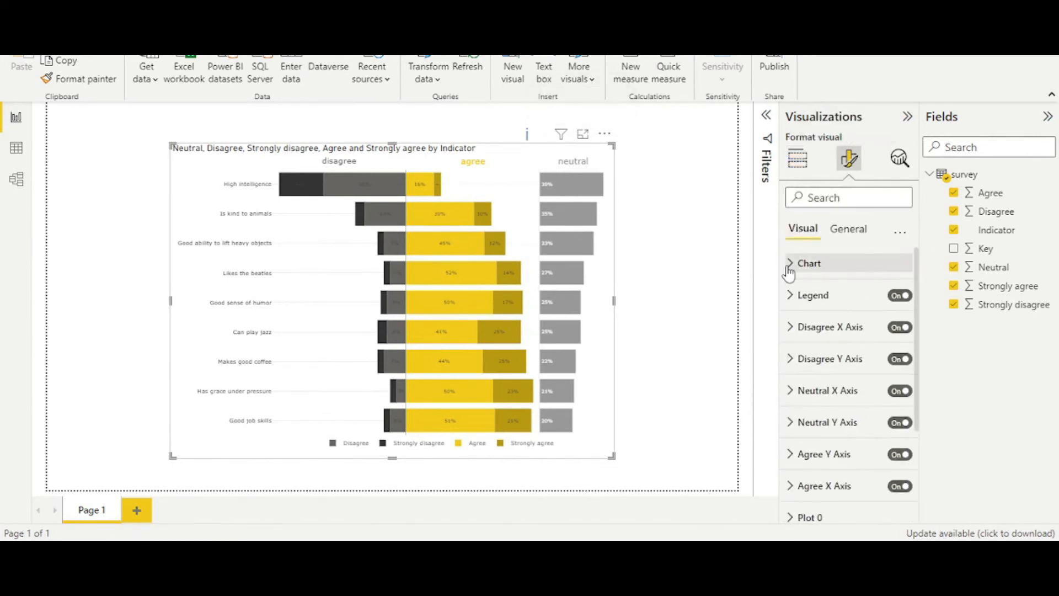
click(789, 265)
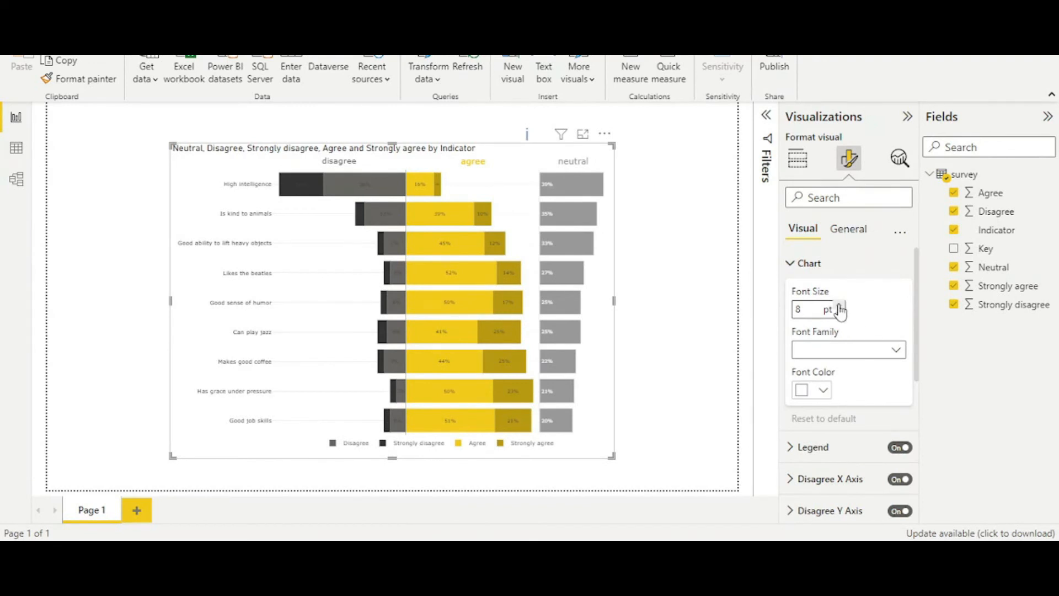
click(840, 307)
click(840, 307)
click(840, 307)
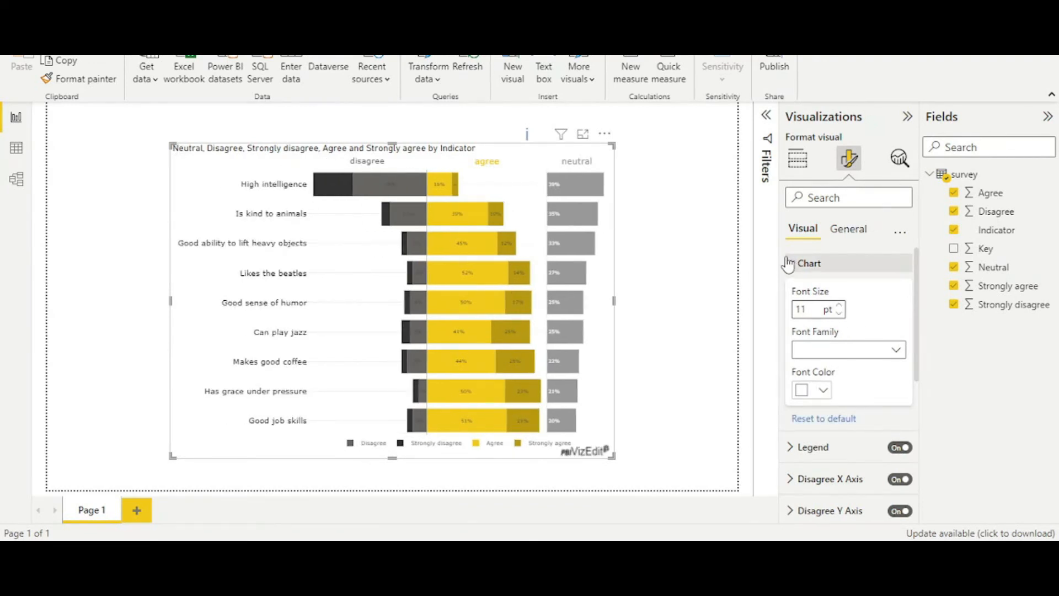
click(789, 265)
- Set the legend's text size to 11 pt and enlarge the chart visual on the canvas
click(791, 301)
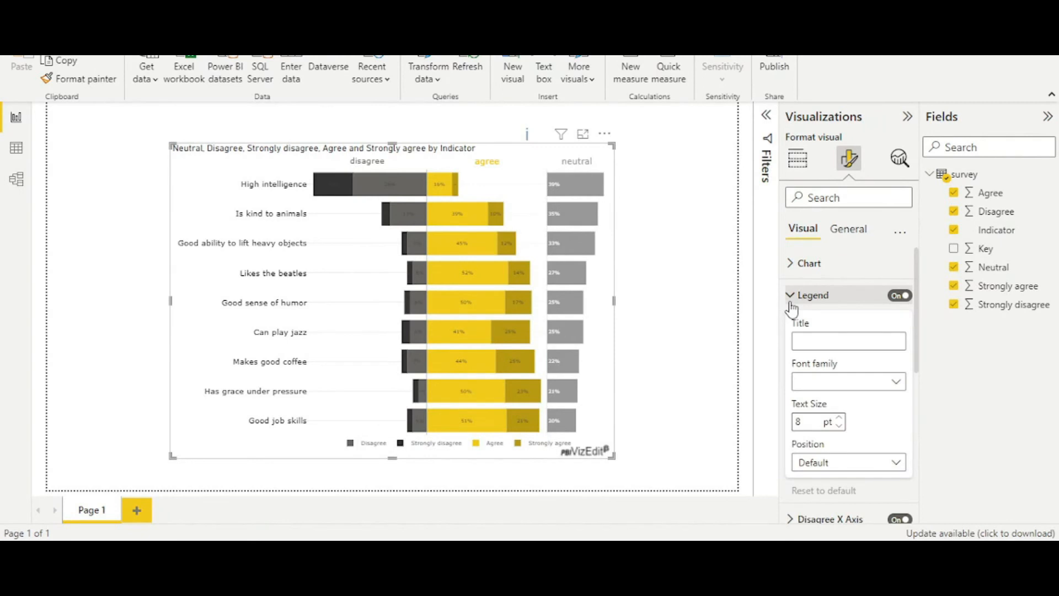
click(841, 418)
click(841, 418)
click(842, 424)
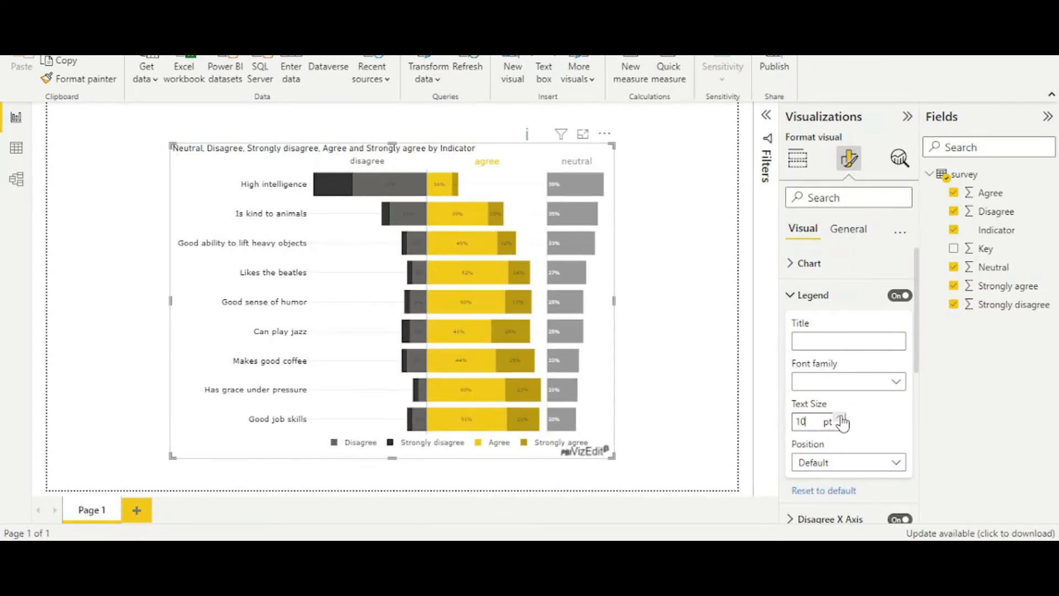
click(841, 417)
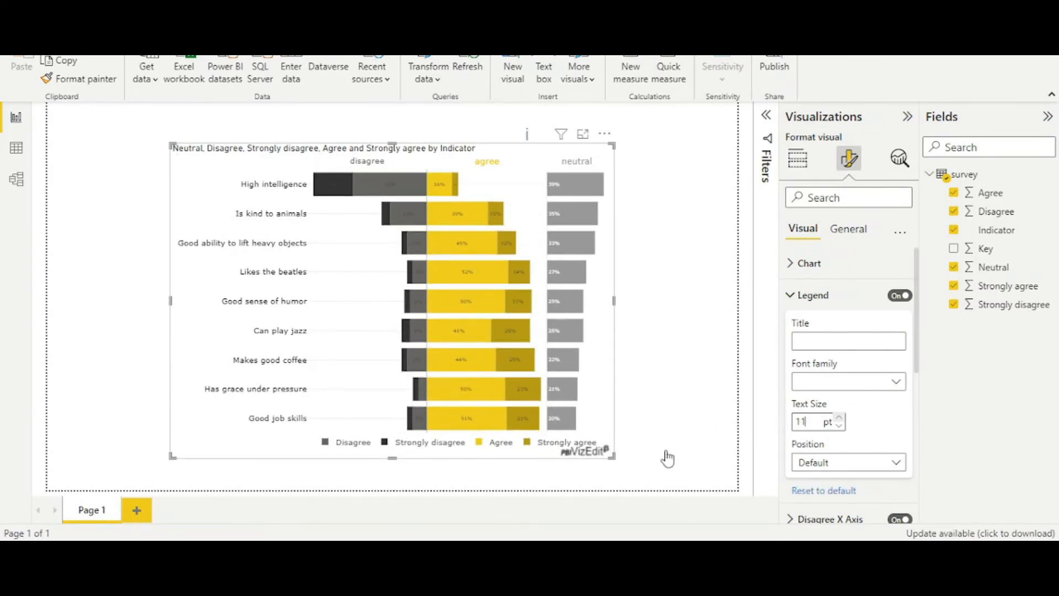
drag(614, 456, 688, 482)
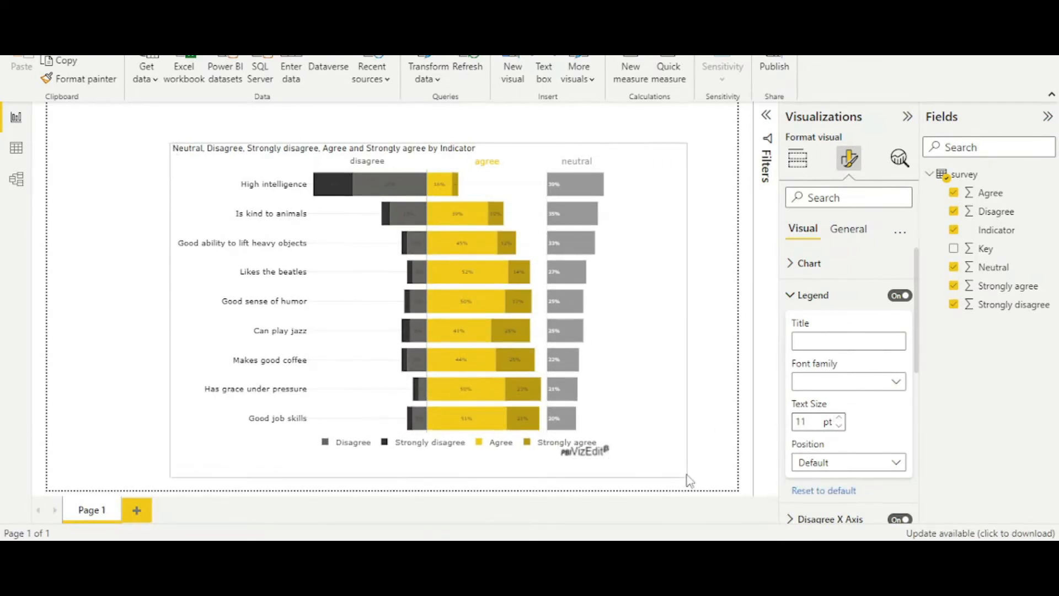
click(790, 295)
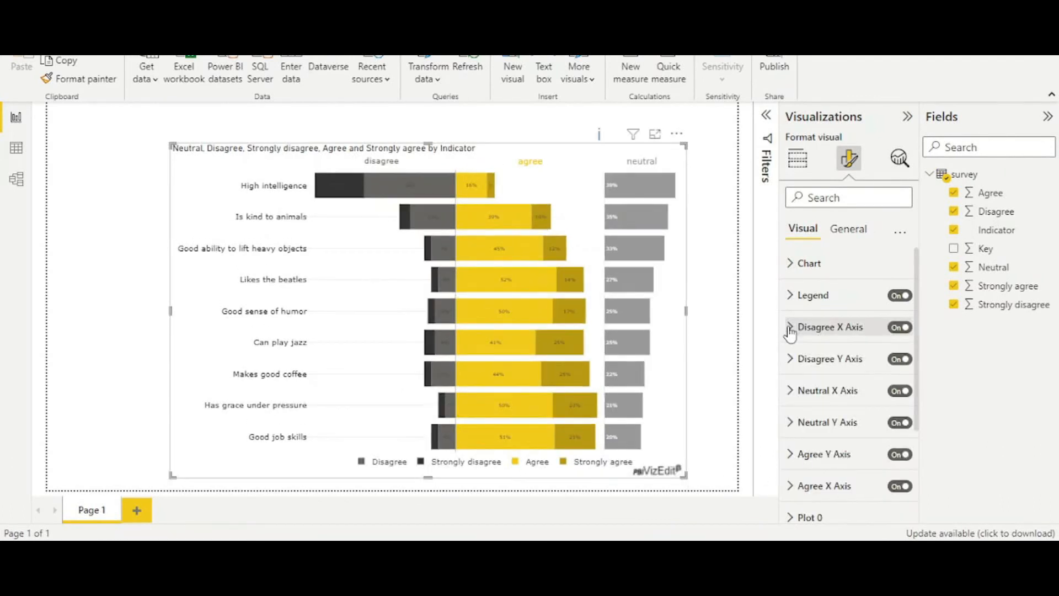
- Set the Disagree X Axis title text size to 16 pt
click(791, 327)
scroll(844, 386, down, 1)
click(841, 452)
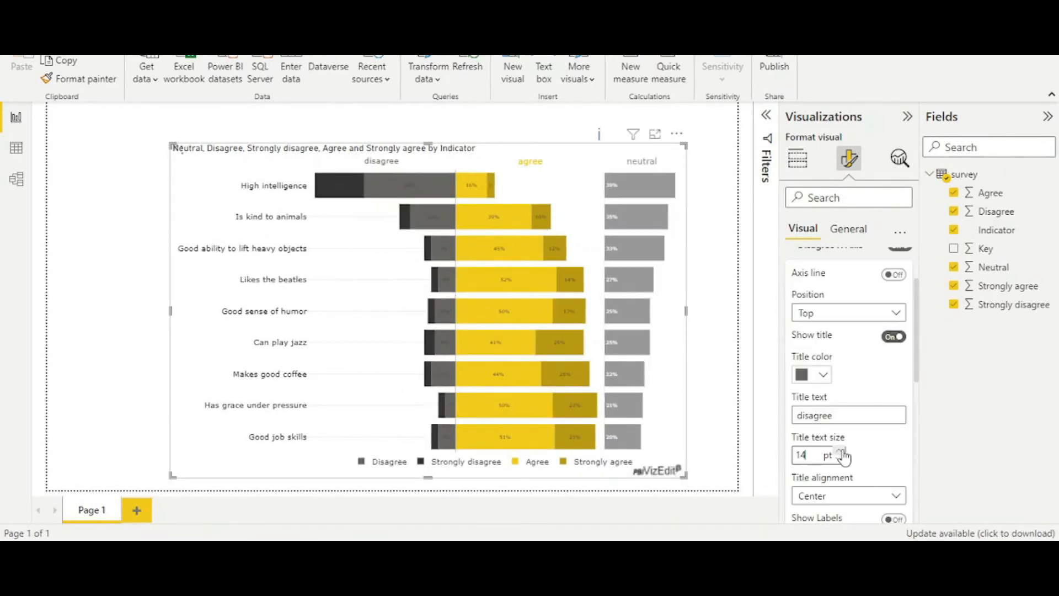
click(841, 452)
click(841, 452)
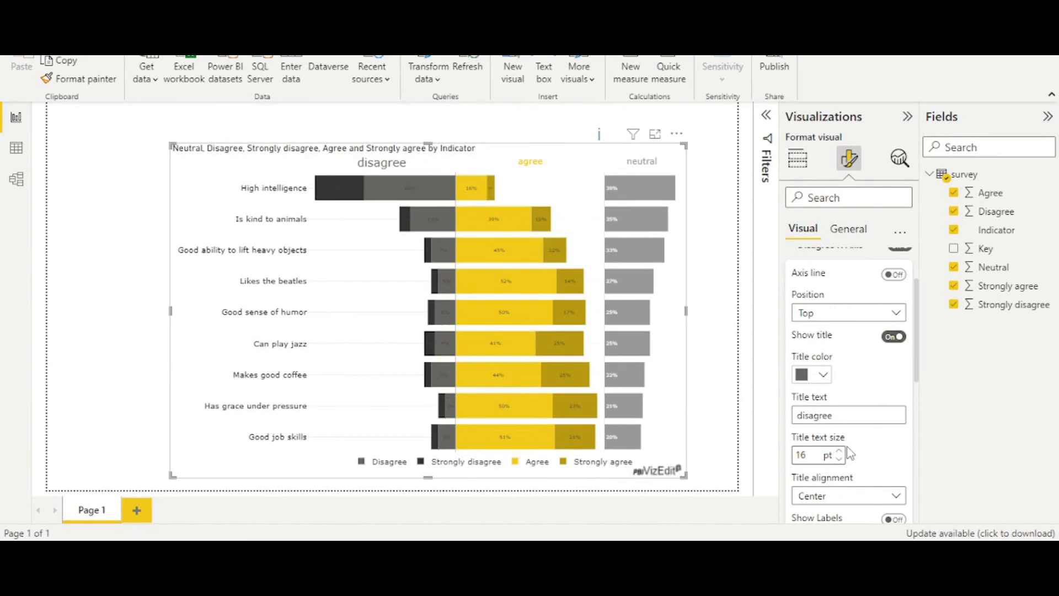
scroll(850, 454, up, 2)
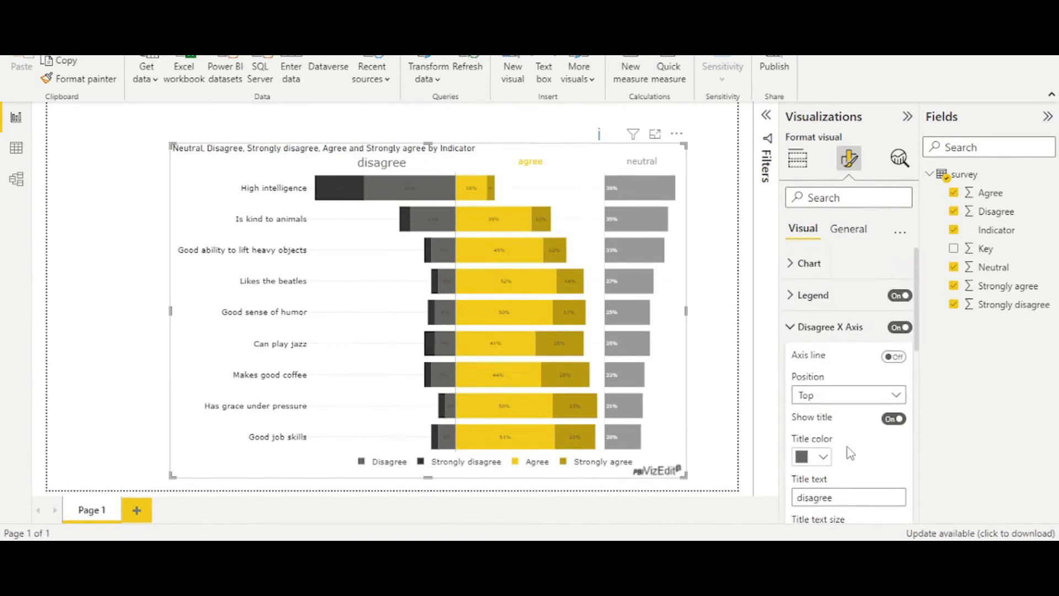
click(788, 328)
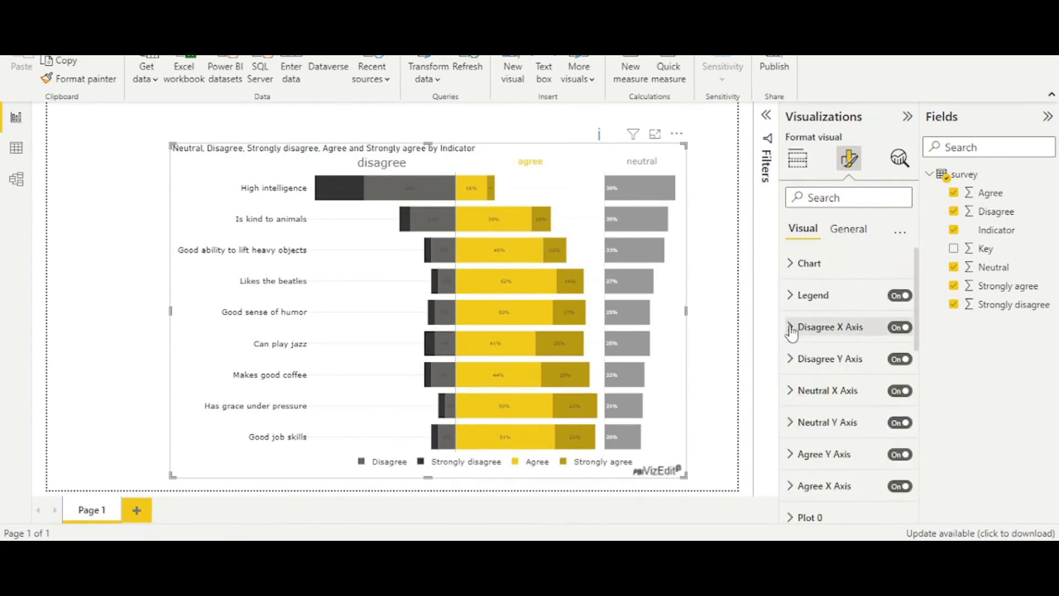
- Set the Disagree Y Axis title text size to 14 pt and enlarge the agree and neutral titles above the bars
click(791, 359)
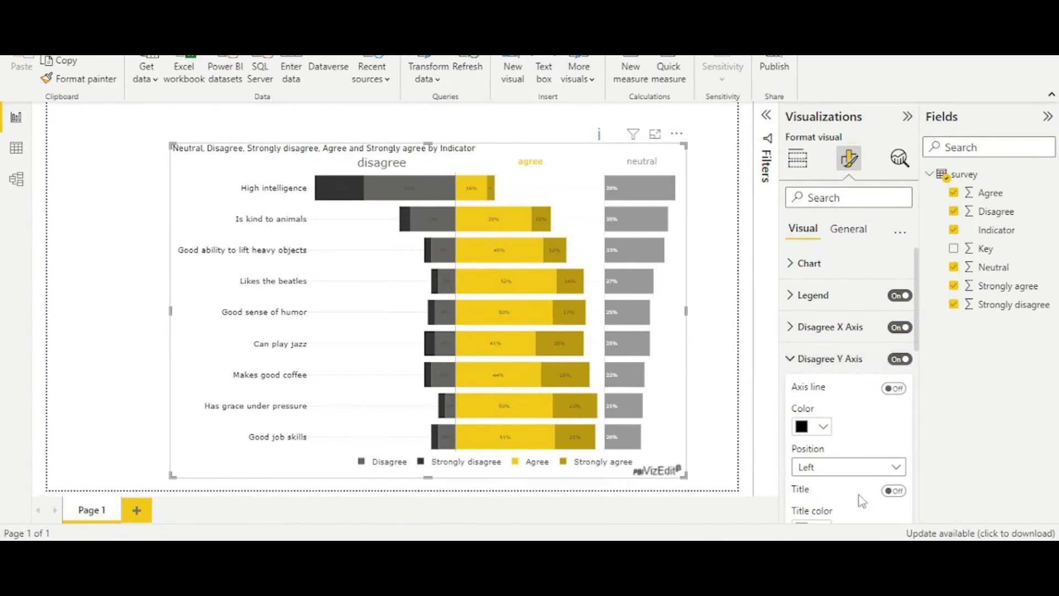
scroll(862, 501, down, 3)
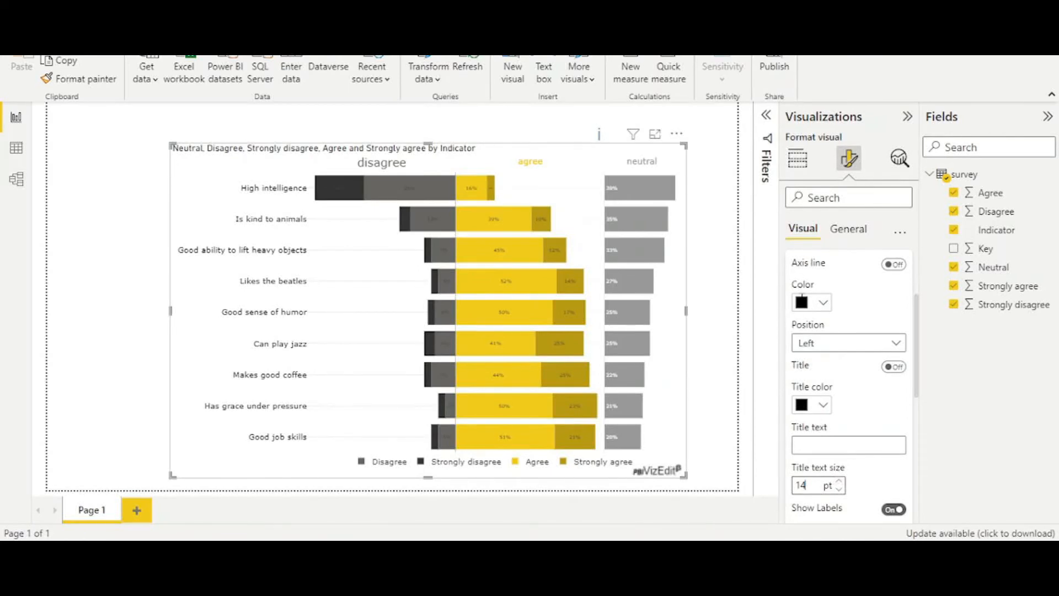
scroll(800, 293, up, 2)
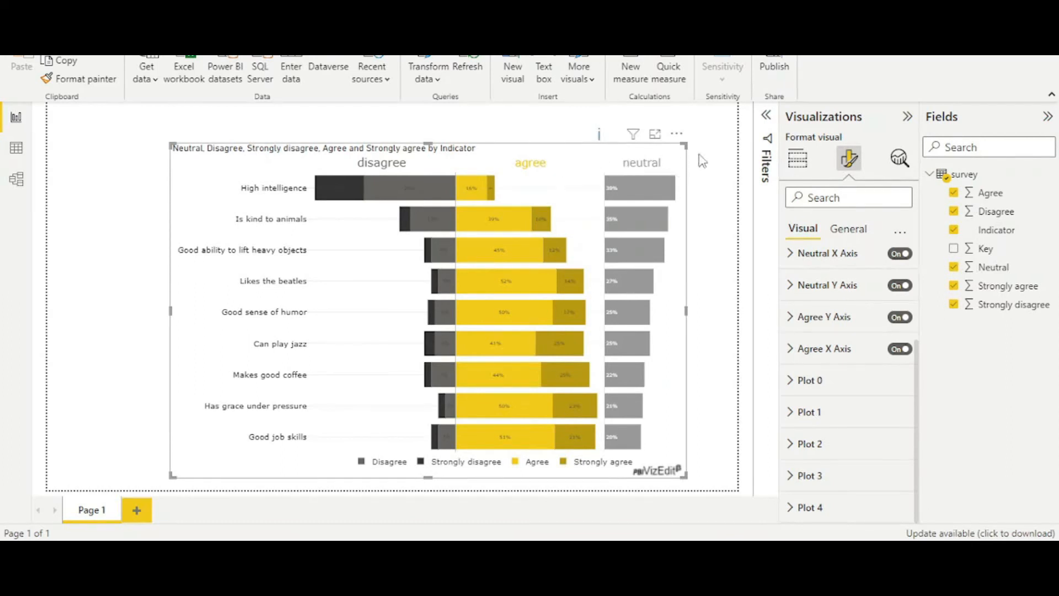
- Examine the colour choices, bar settings and label placement options of Plot 0, leaving its existing values in place
click(795, 383)
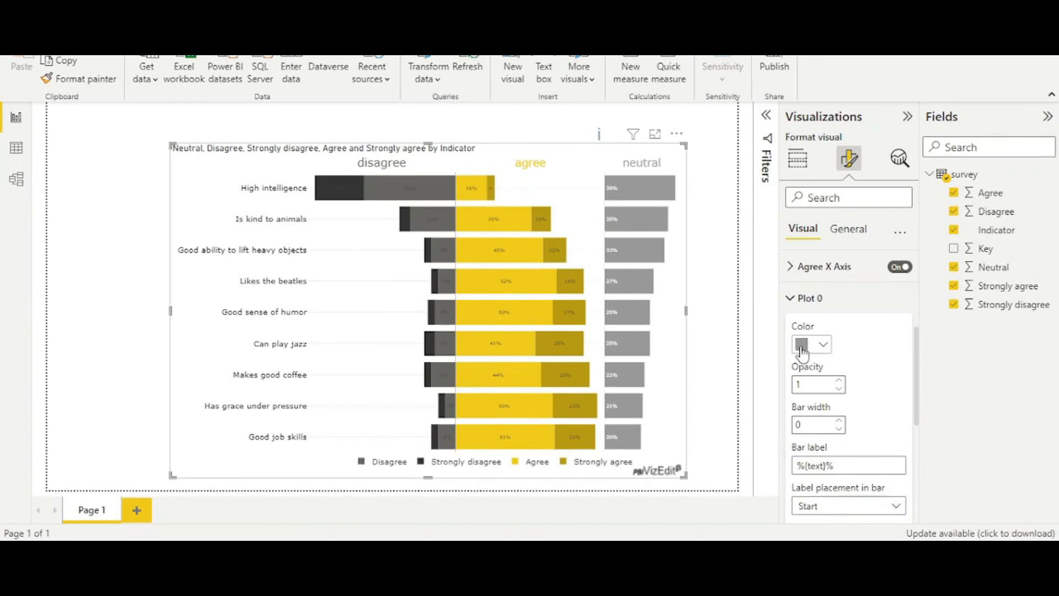
click(830, 343)
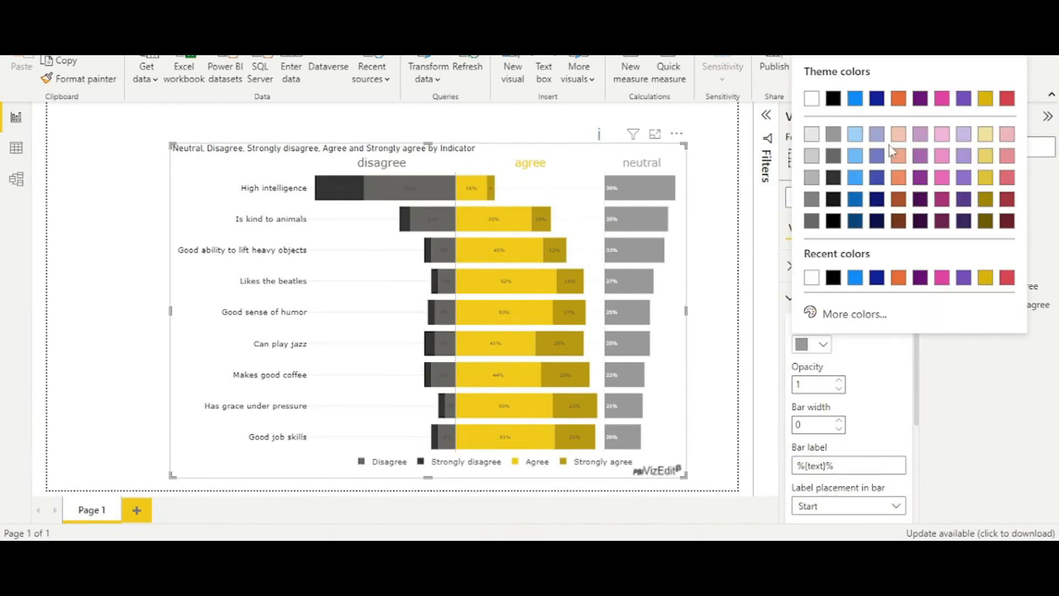
click(887, 381)
scroll(887, 394, down, 1)
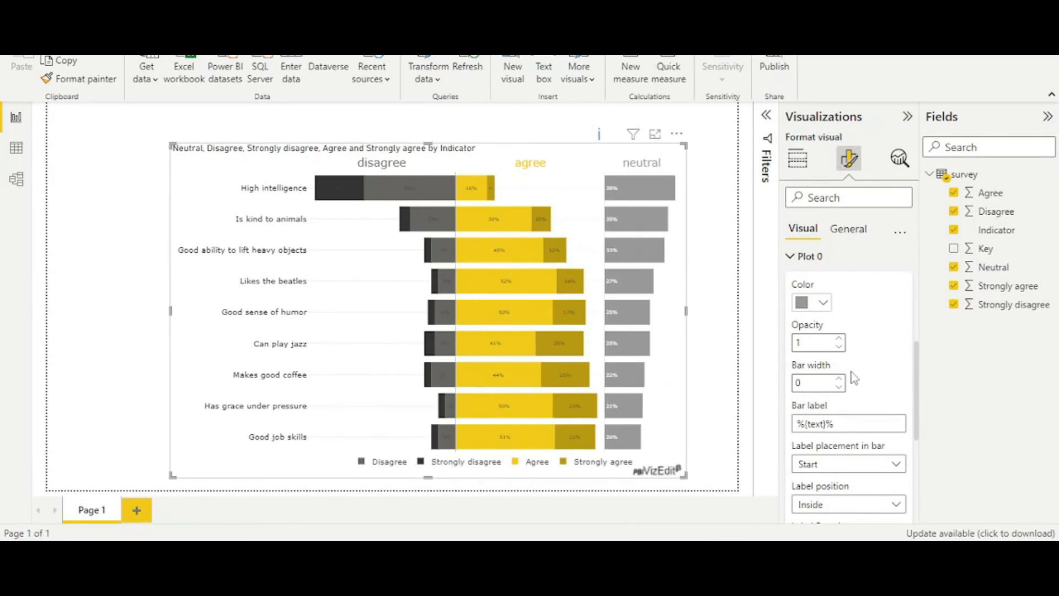
scroll(878, 399, down, 2)
scroll(878, 399, down, 1)
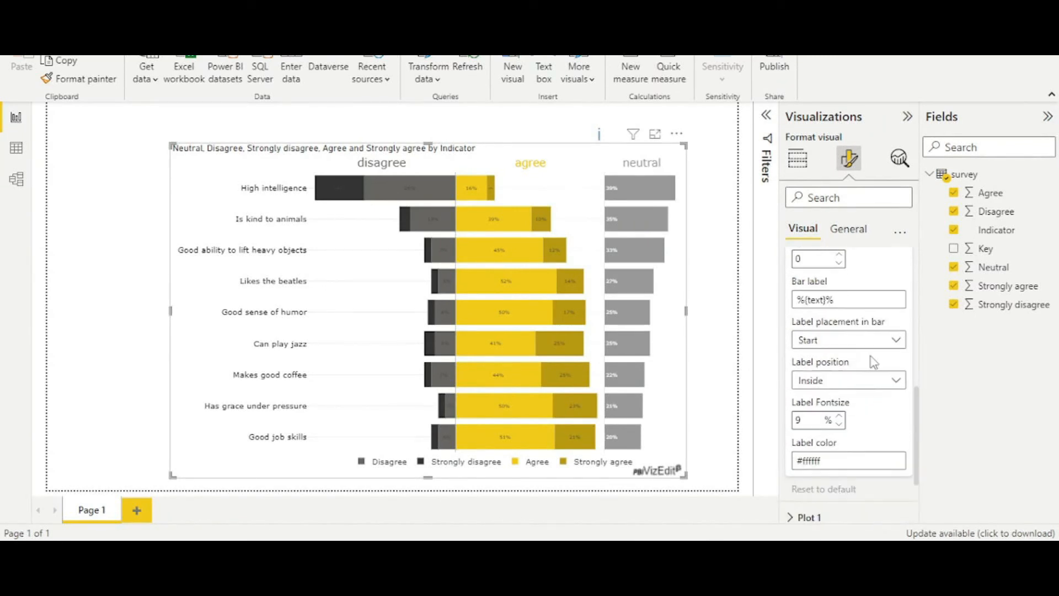
click(881, 347)
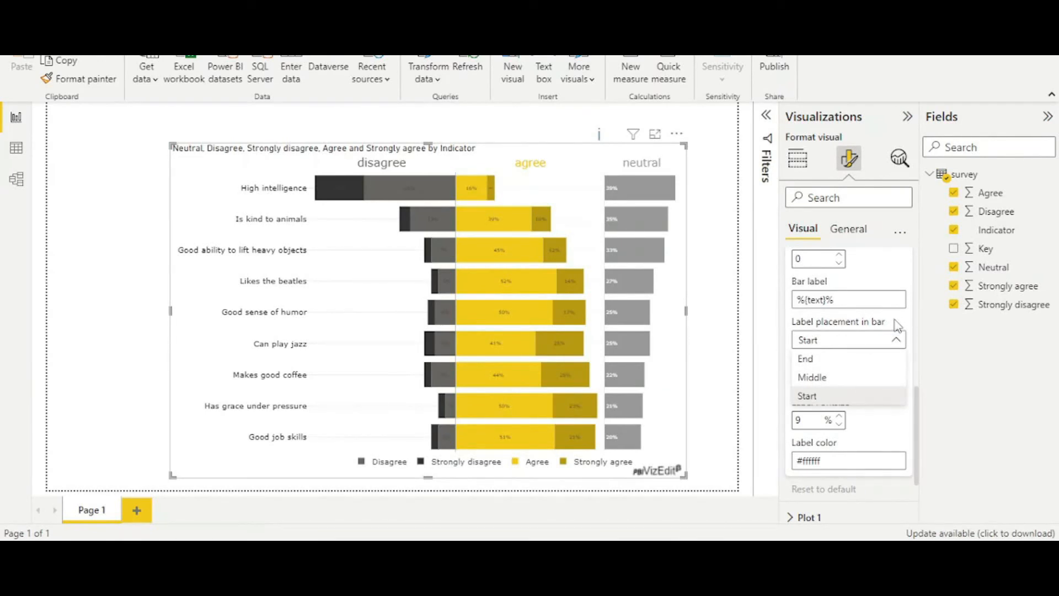
click(896, 337)
- Increase the label font size of Plot 0 to enlarge the percentage labels in the neutral bars
scroll(863, 435, down, 1)
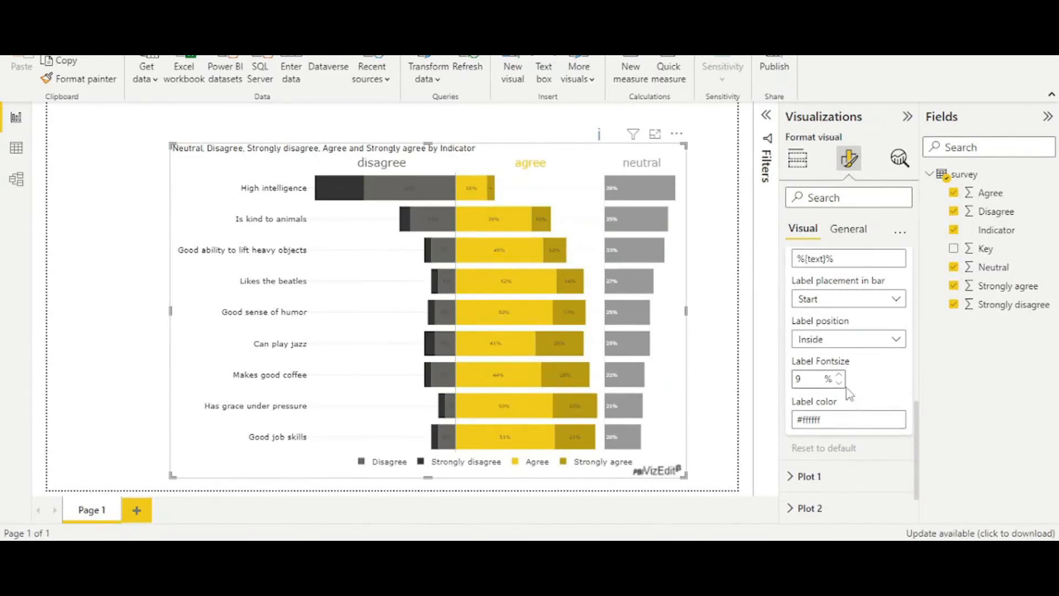
click(841, 376)
click(841, 376)
click(841, 376)
click(841, 376)
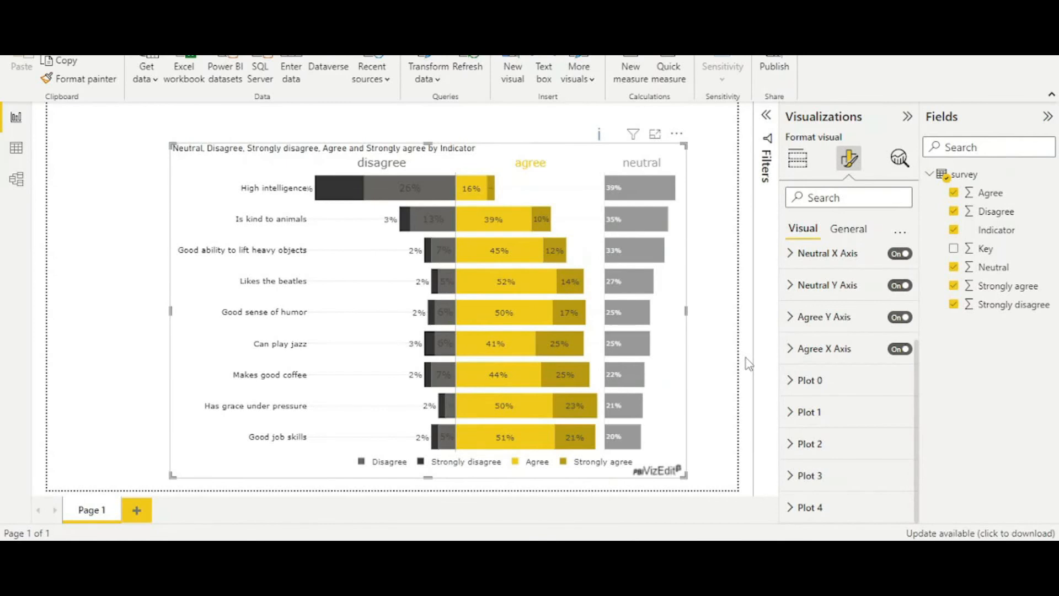